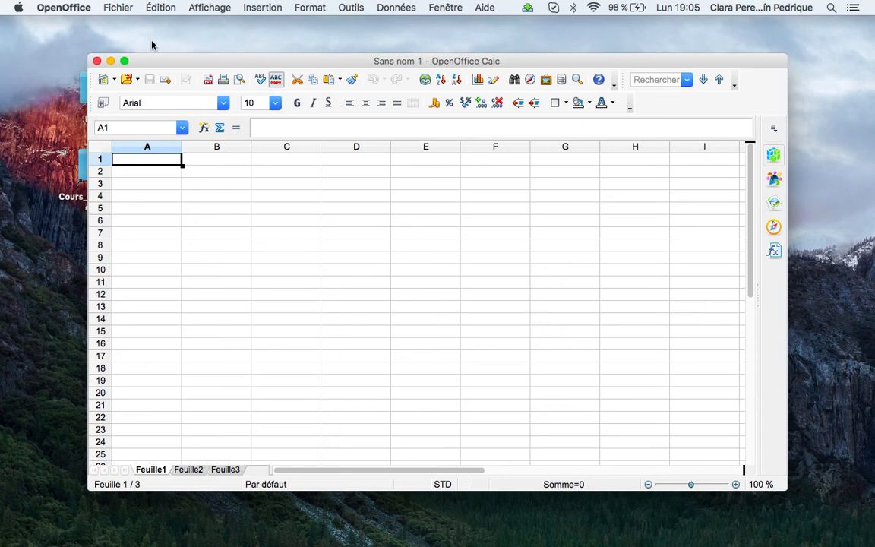
# - Save the spreadsheet as jdsfliashgj in the Escritorio folder, in ODF spreadsheet format (.ods)
pyautogui.click(119, 9)
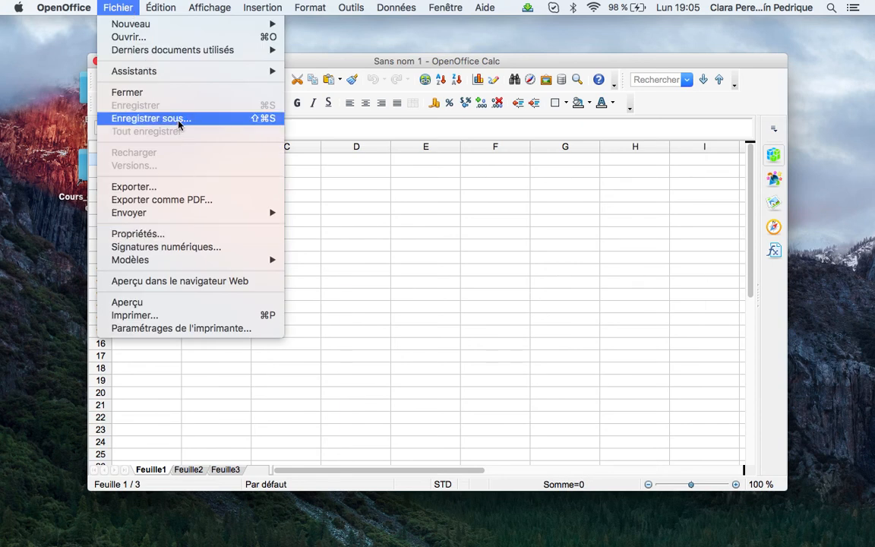
pyautogui.click(177, 120)
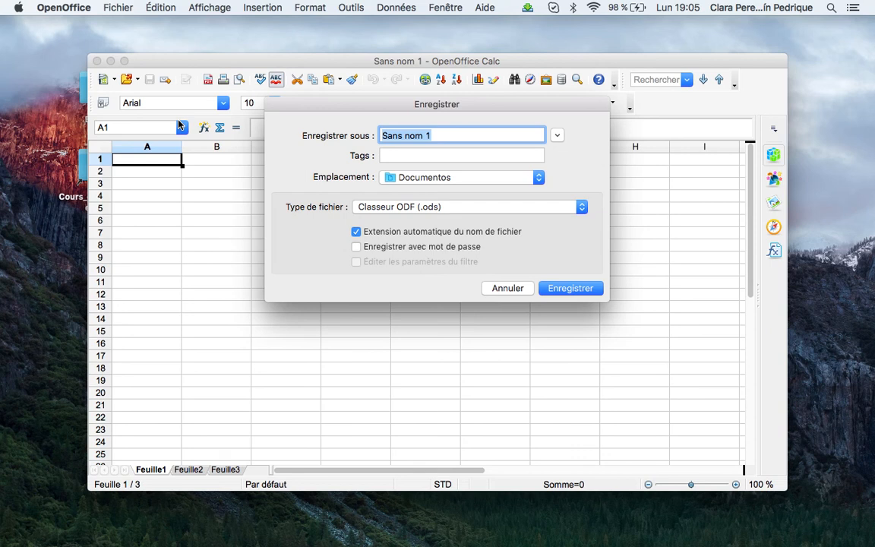
pyautogui.write('jdsfliashgj')
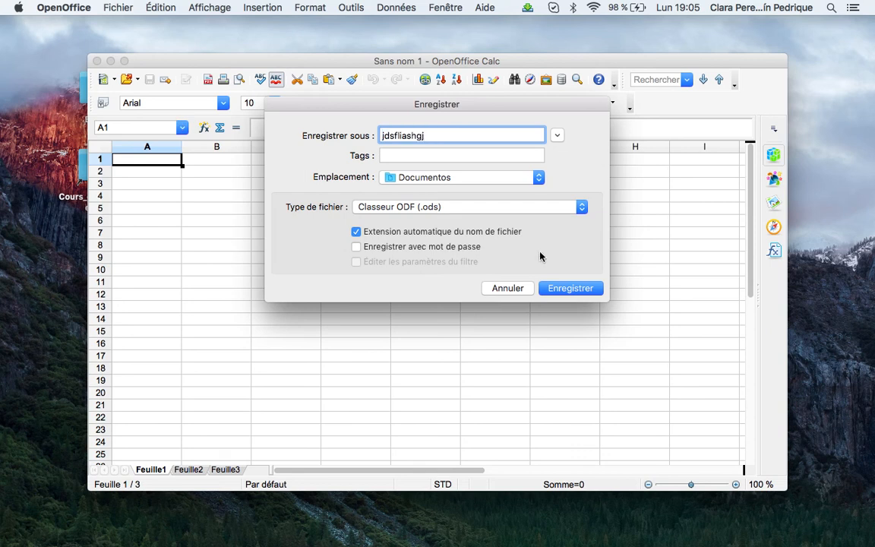
pyautogui.click(512, 180)
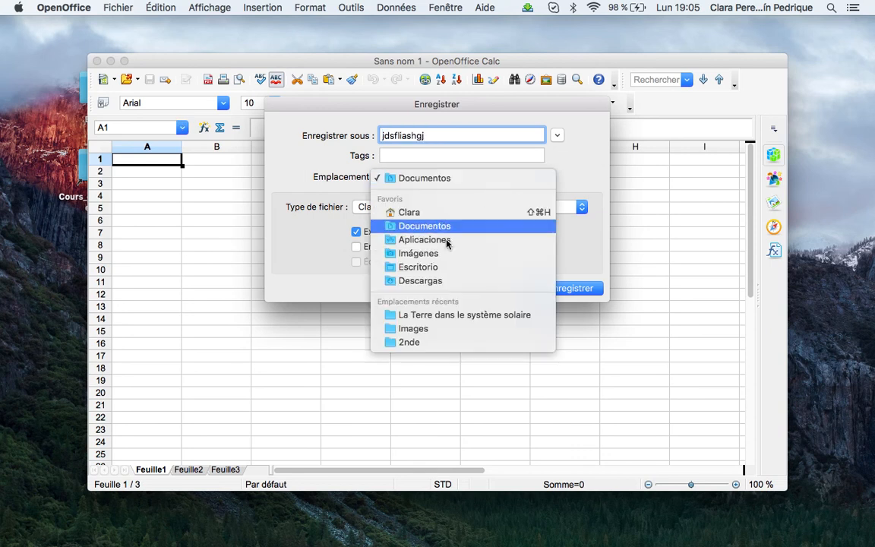
pyautogui.click(447, 266)
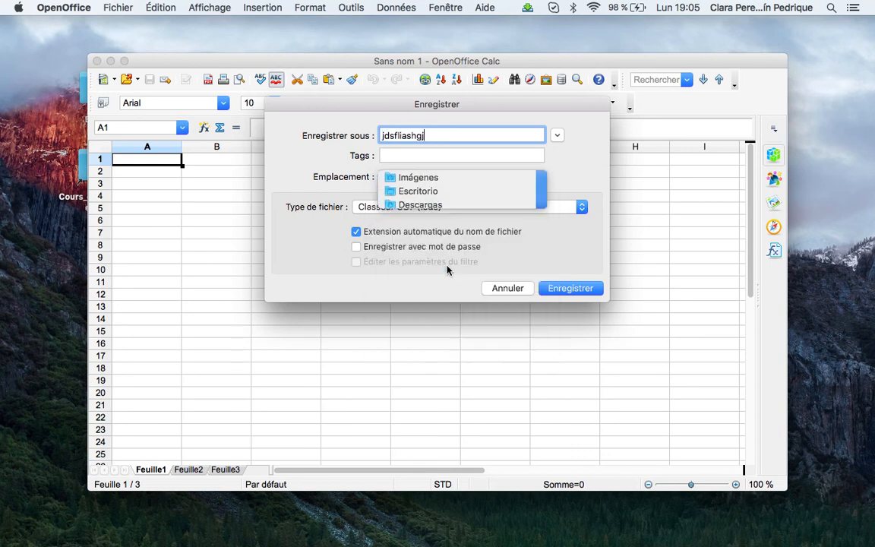
pyautogui.click(569, 289)
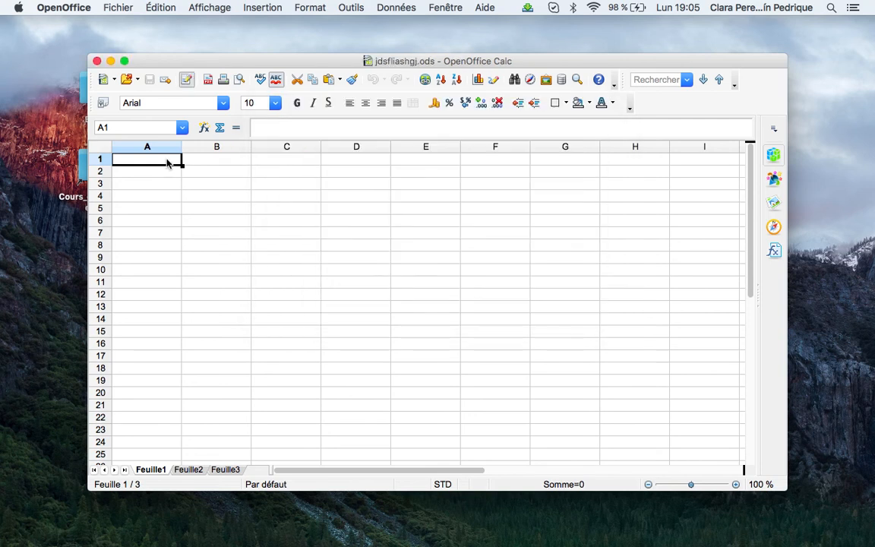
# - Enter the column heading "Planète" in cell A1
pyautogui.write('T')
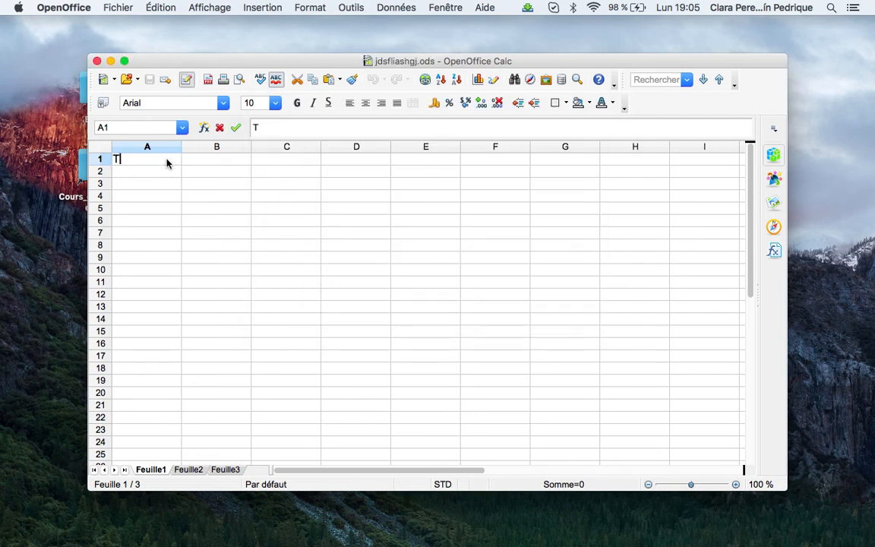
pyautogui.press('BackSpace')
pyautogui.write('Planète')
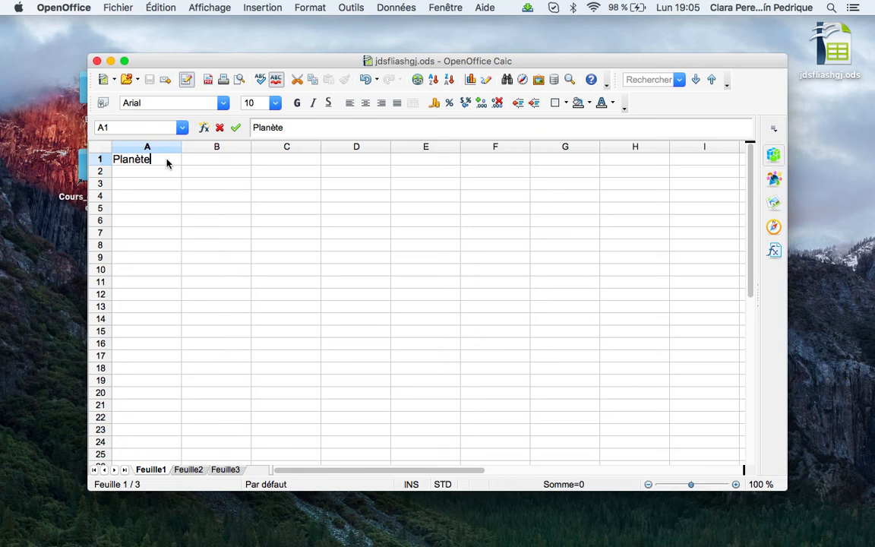
# - Fill cells D8 to F8 with the note "qqchose", "en fonction" and "qqchose"
pyautogui.click(348, 251)
pyautogui.write('qqchose')
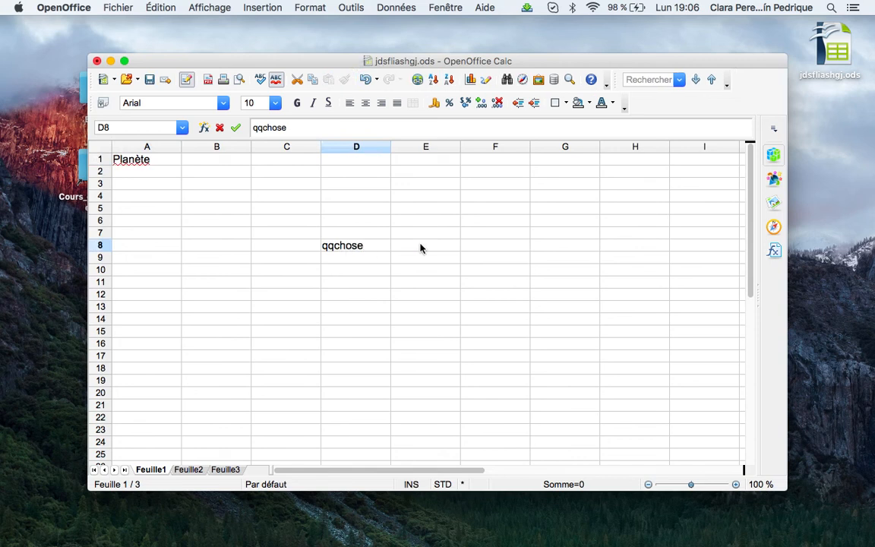
pyautogui.click(420, 248)
pyautogui.write('en fonction')
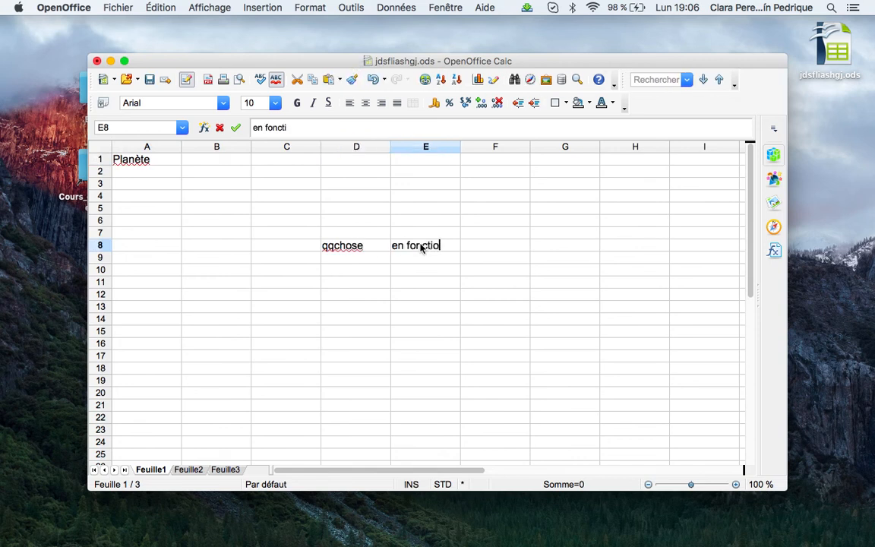
pyautogui.click(497, 248)
pyautogui.write('qqchose')
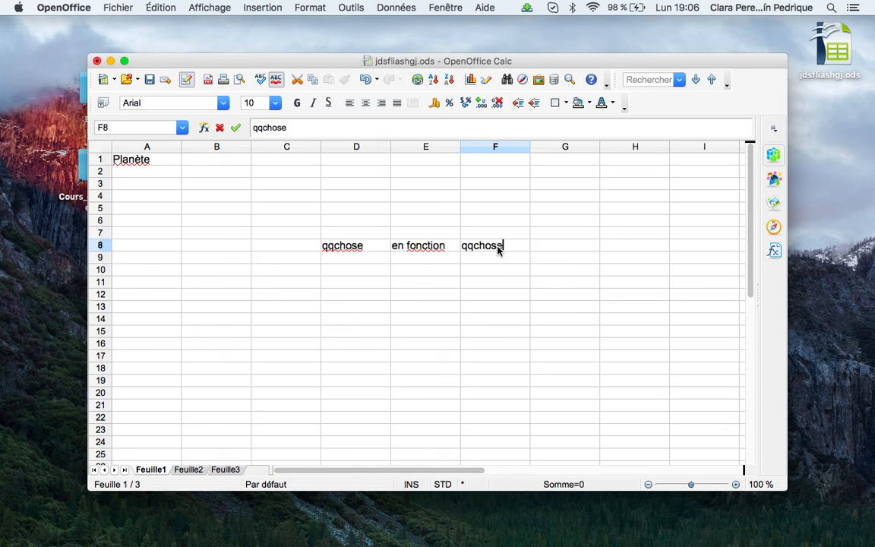
# - Fill cells D9 to F9 with "y", "en fonction" and "x", and select these three cells
pyautogui.click(367, 258)
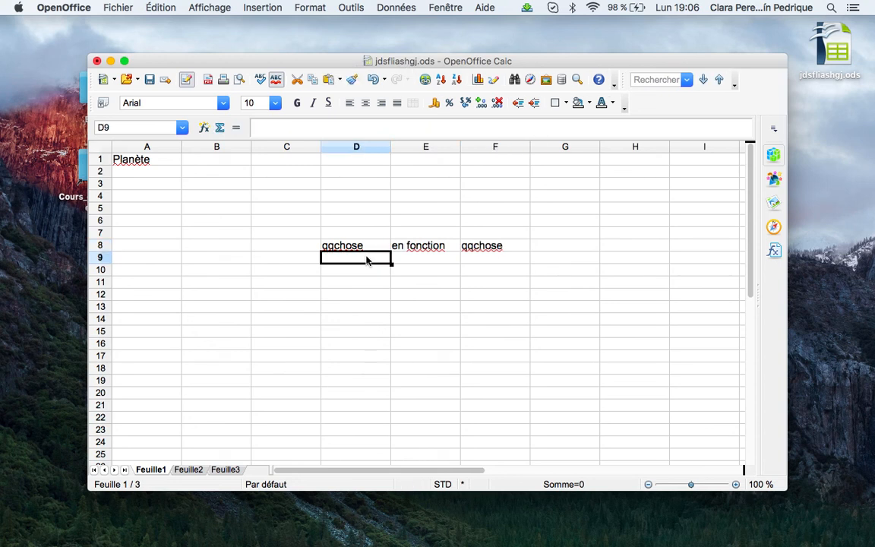
pyautogui.write('y')
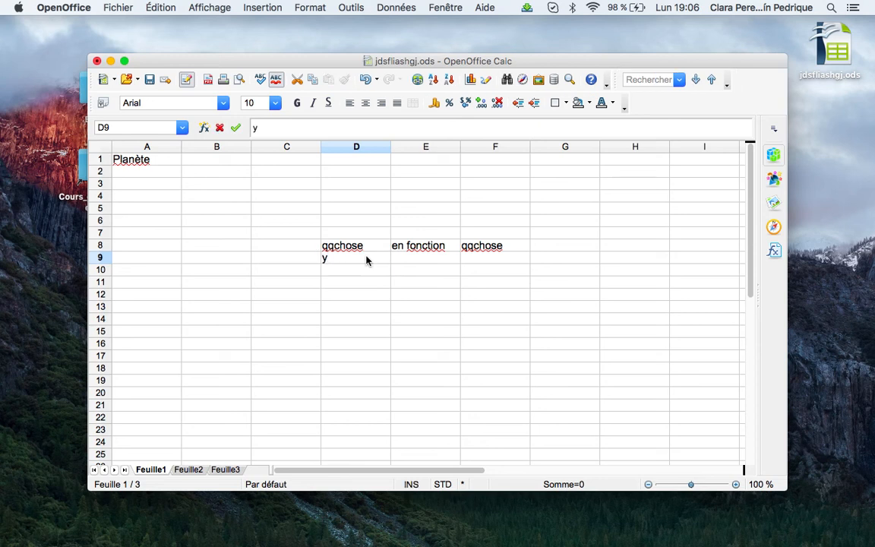
pyautogui.click(435, 262)
pyautogui.write('en fonction')
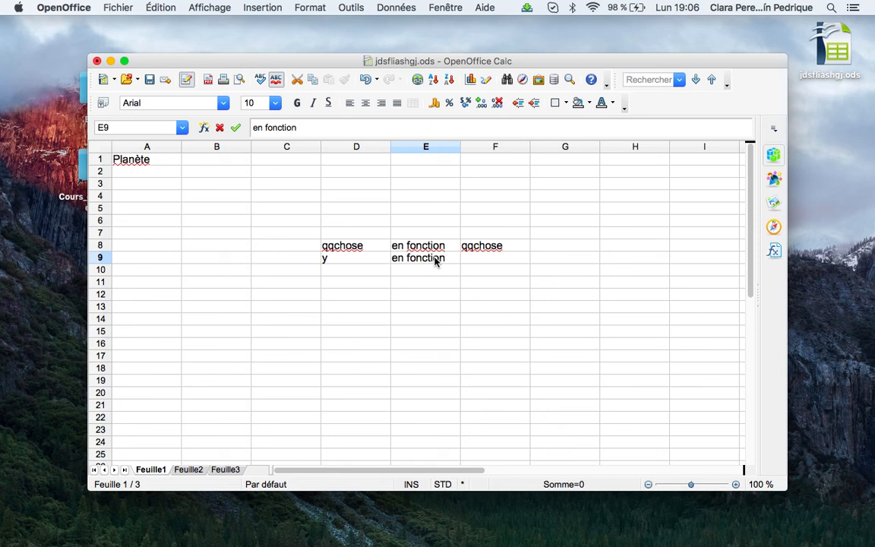
pyautogui.click(479, 260)
pyautogui.write('x')
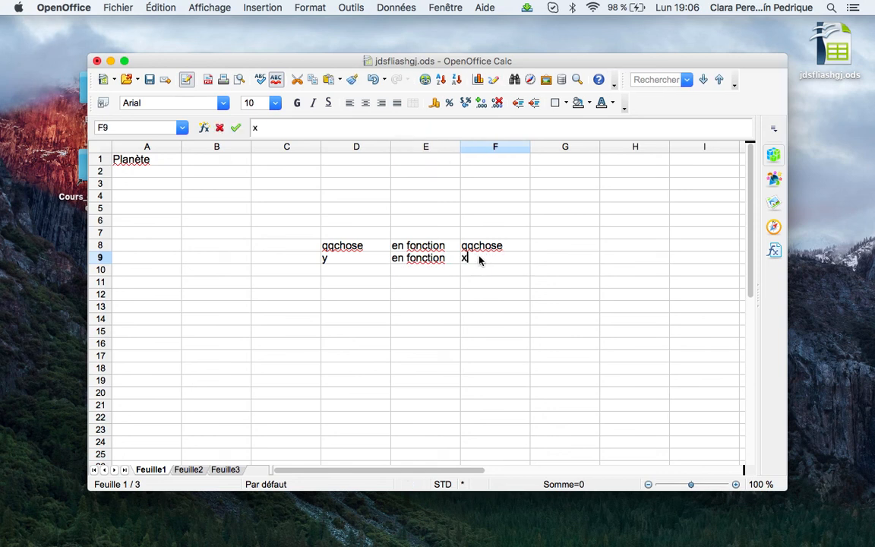
pyautogui.moveTo(338, 260); pyautogui.dragTo(481, 263)
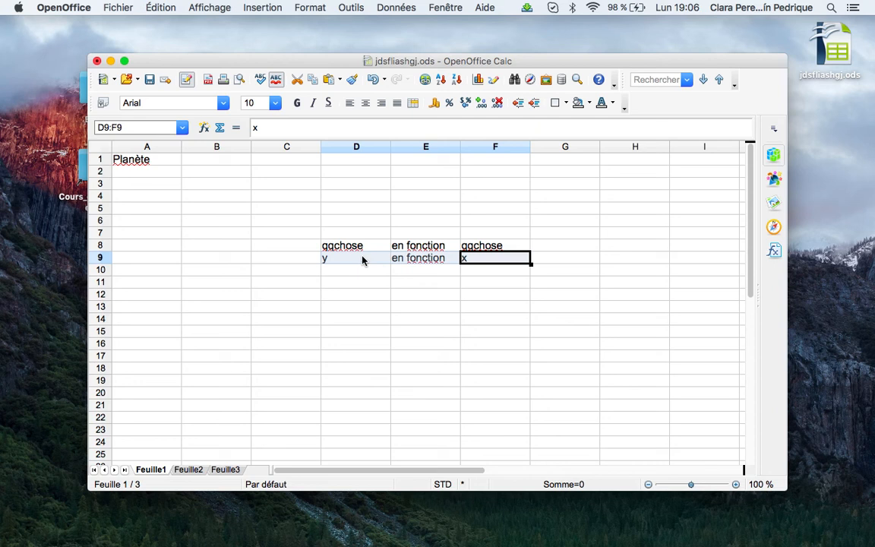
# - Enter "vertical" in D10 below the y and "horizontal" in F10 below the x
pyautogui.click(352, 274)
pyautogui.write('vertical')
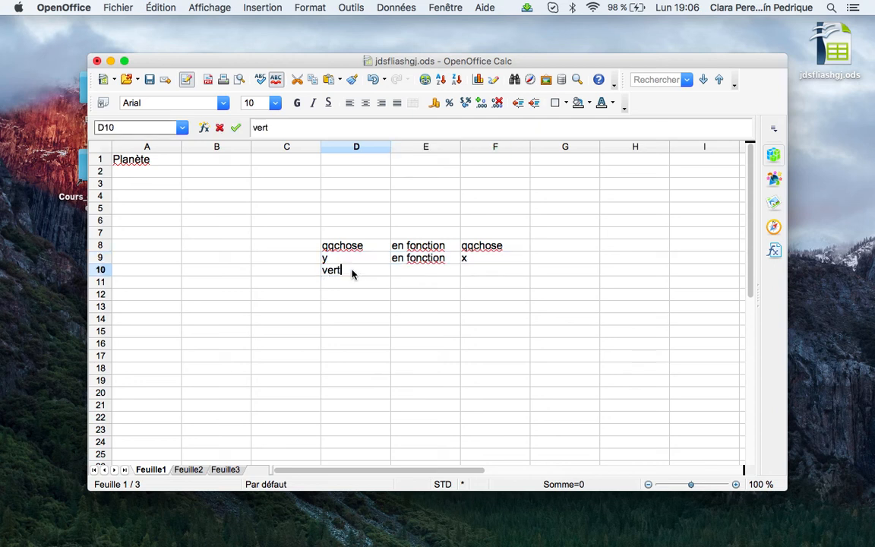
pyautogui.click(484, 276)
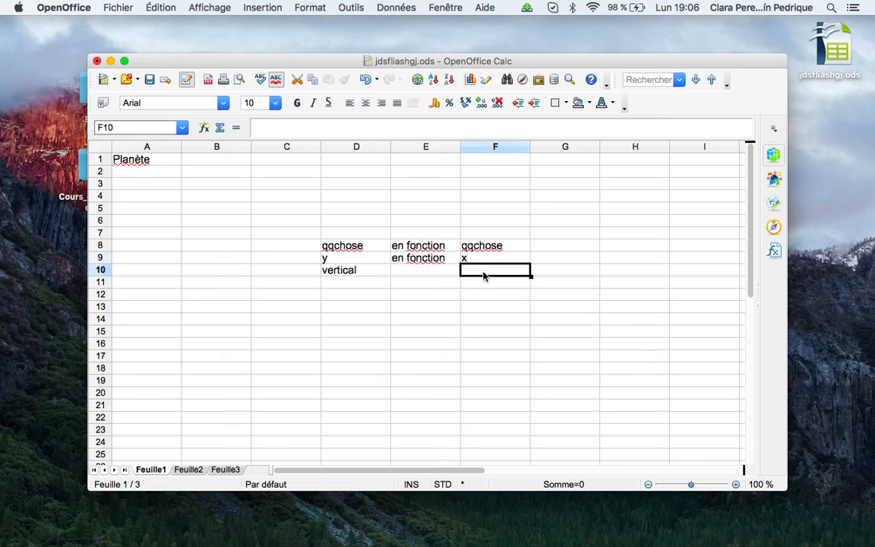
pyautogui.write('horizontal')
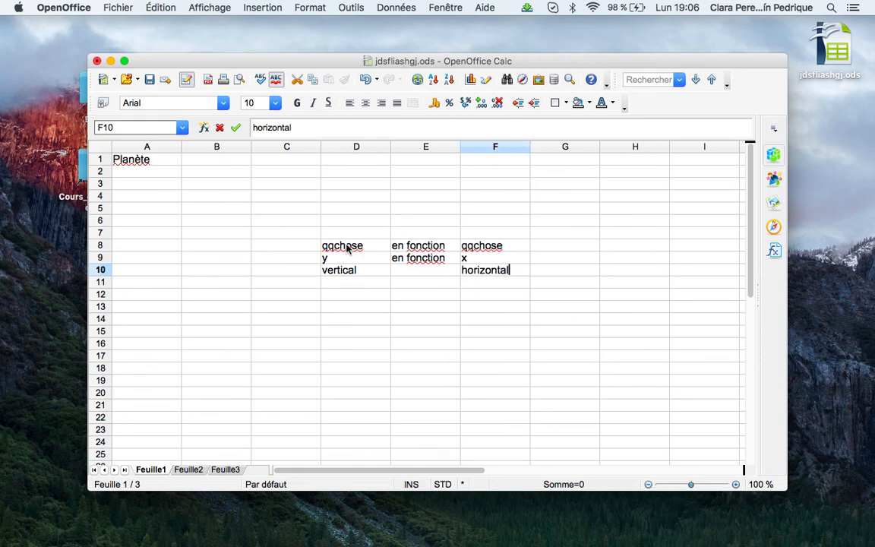
# - Enter the column heading "Distance au Soleil (ua)" in cell B1, with a capital S in Soleil
pyautogui.click(206, 160)
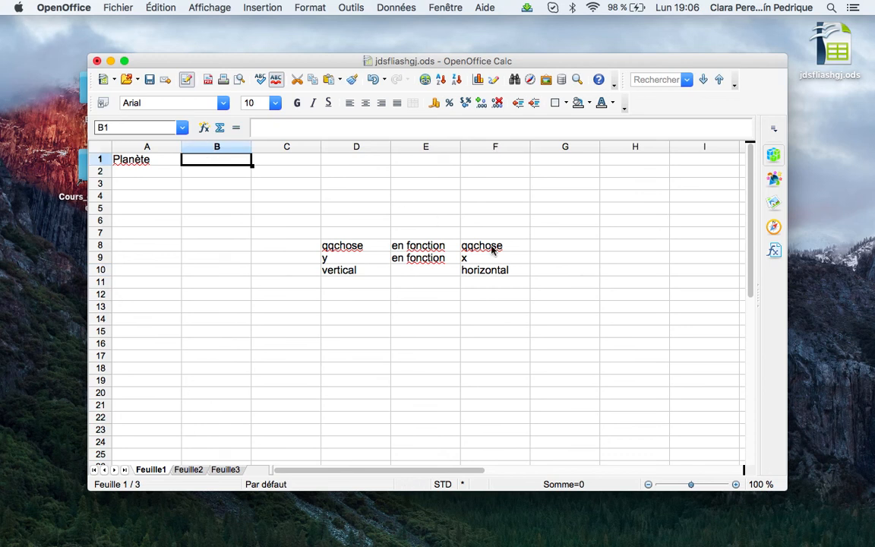
pyautogui.write('Distance au soleil (ua)')
pyautogui.click(249, 162)
pyautogui.press('BackSpace')
pyautogui.write('S')
pyautogui.click(308, 161)
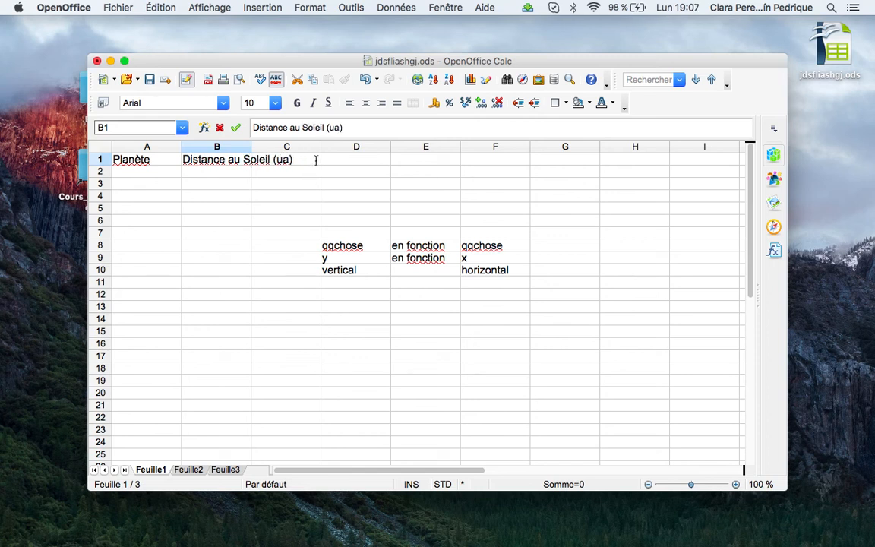
# - Enter the headings "Diamètre (km)" in C1 and "Masse volumique (g/cm3)" in D1
pyautogui.press('Tab')
pyautogui.write('Diamètre')
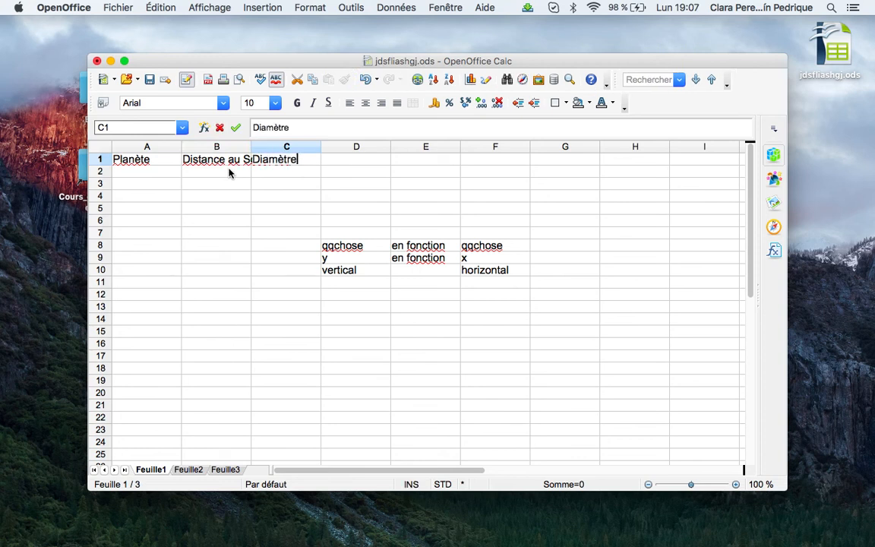
pyautogui.write(' (km)')
pyautogui.press('Tab')
pyautogui.write('Masse volumique (')
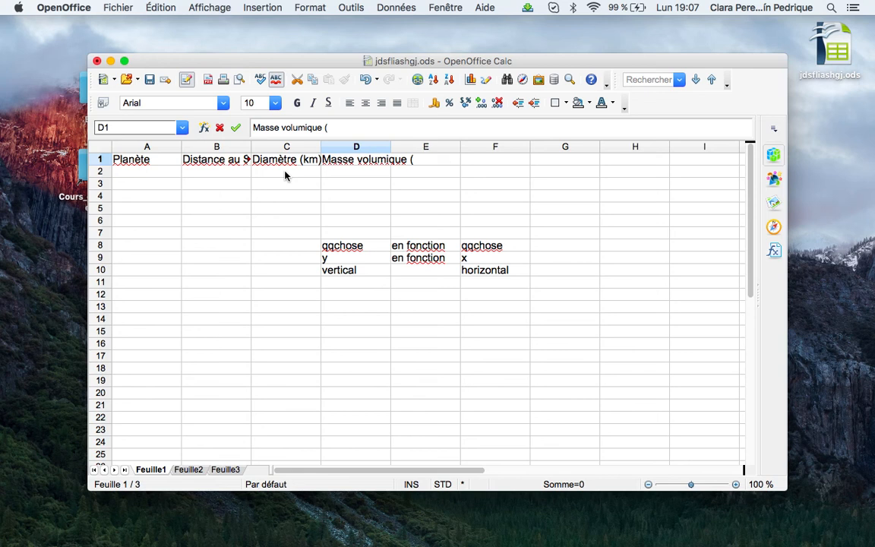
pyautogui.write('g/cm3)')
# - List the planets in the first column: "Vénus" in A2 and "Terre" in A3
pyautogui.click(159, 175)
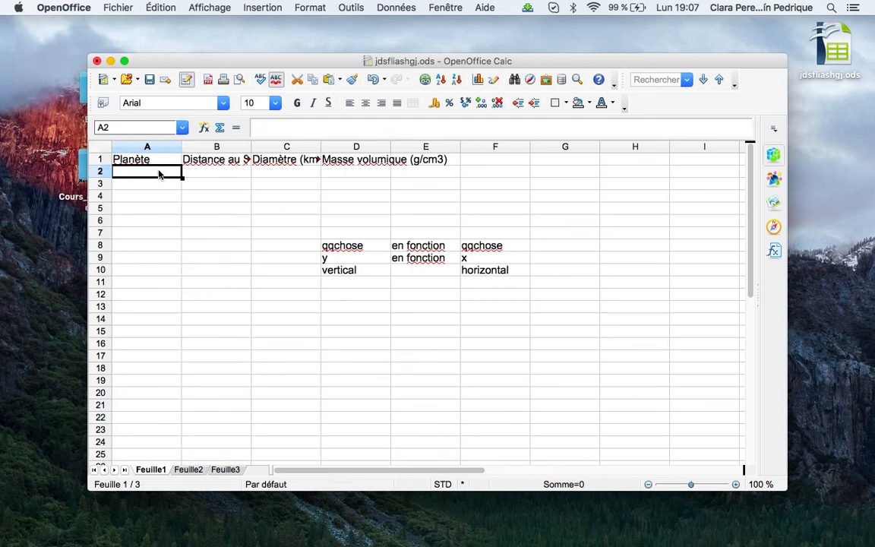
pyautogui.write('Vénus')
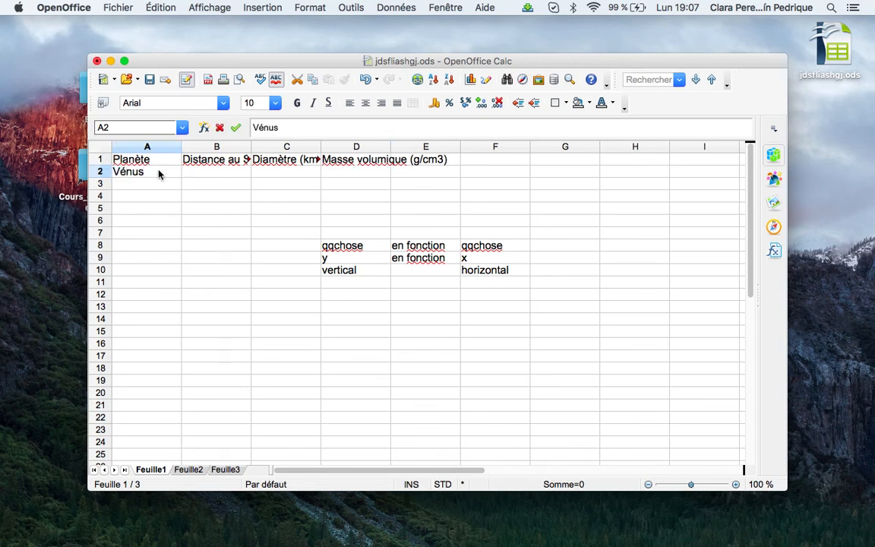
pyautogui.press('Return')
pyautogui.write('Terre')
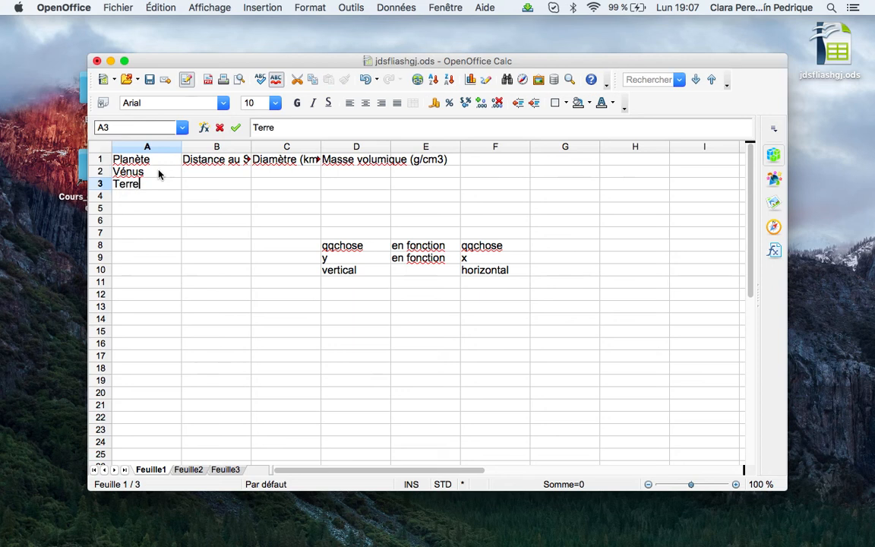
# - Enter the distances to the Sun: 1 for Terre in B3 and 0,7 for Vénus in B2
pyautogui.press('Tab')
pyautogui.write('1')
pyautogui.press('Up')
pyautogui.write('0')
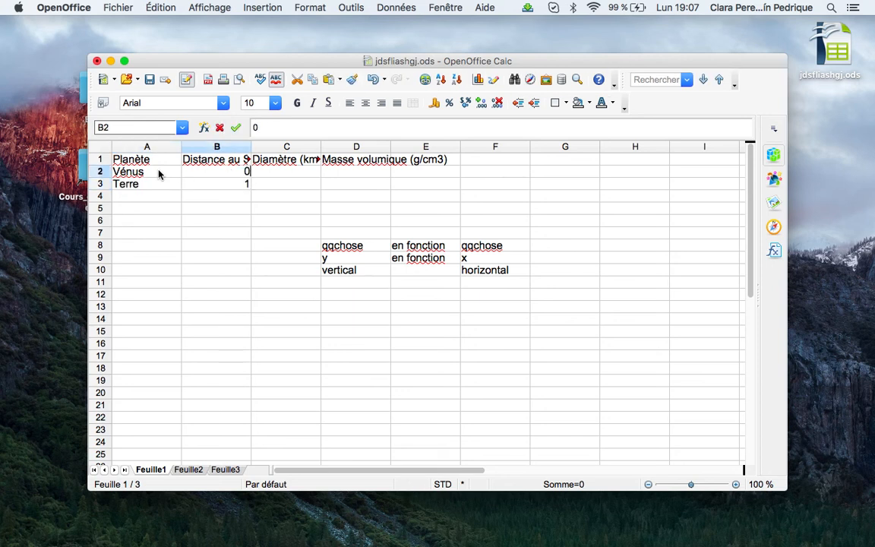
pyautogui.write(',7')
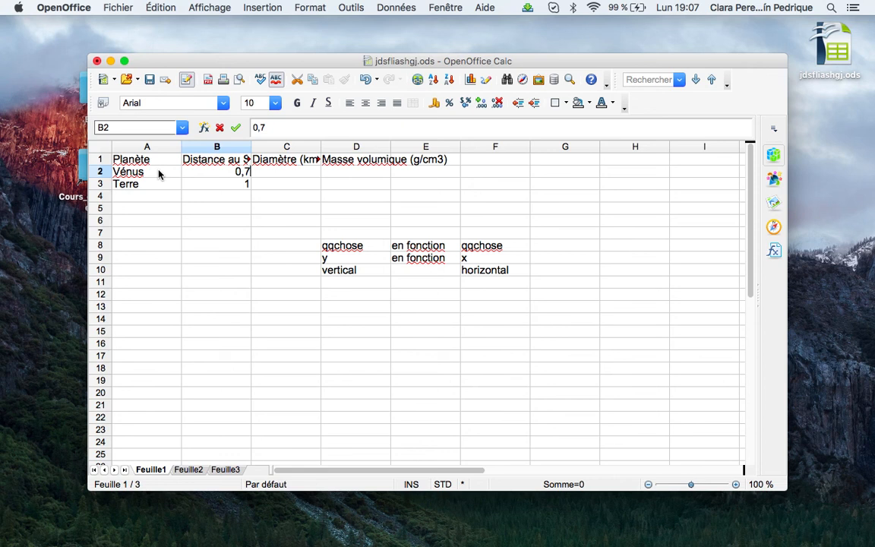
# - Enter the diameters: 12104 for Vénus in C2 and 12757 for Terre in C3
pyautogui.press('Tab')
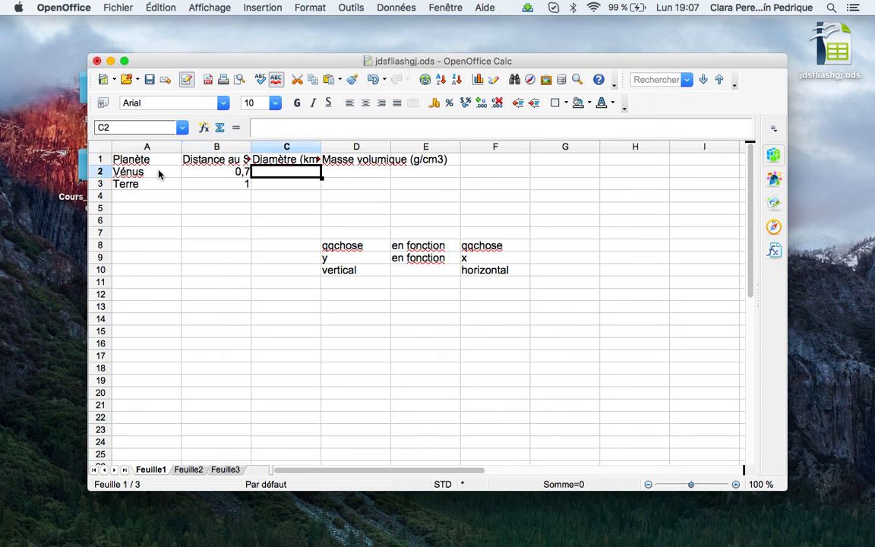
pyautogui.write('12')
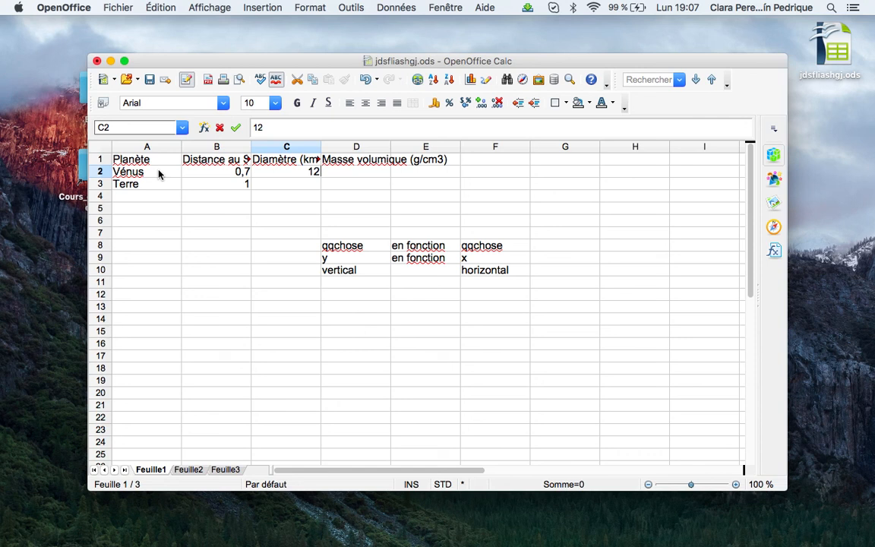
pyautogui.write('104')
pyautogui.press('Return')
pyautogui.write('12')
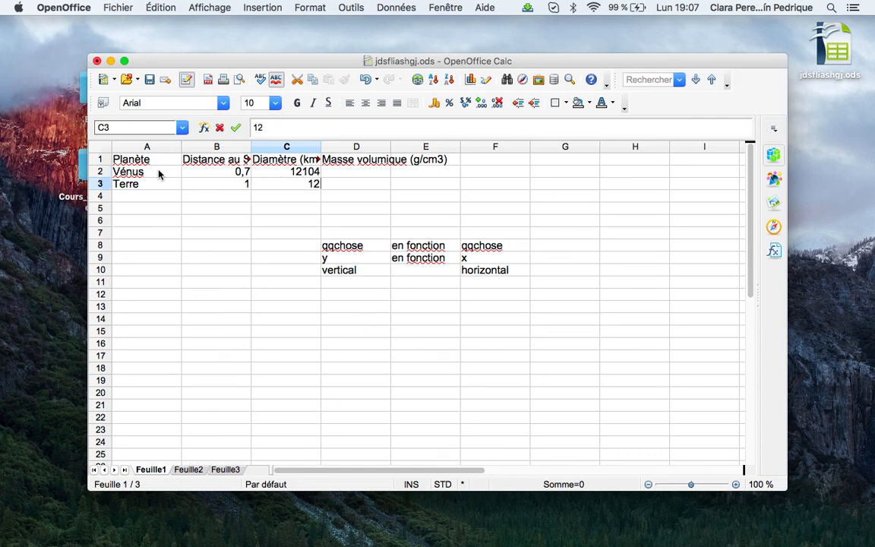
pyautogui.write('757')
# - Enter the densities: 5,2 for Vénus in D2 and 5,5 for Terre in D3
pyautogui.click(379, 172)
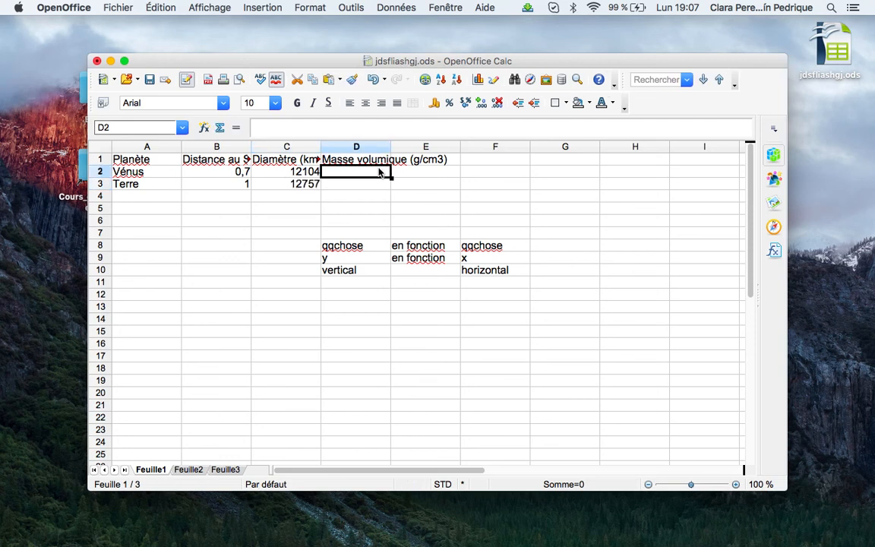
pyautogui.write('5,2')
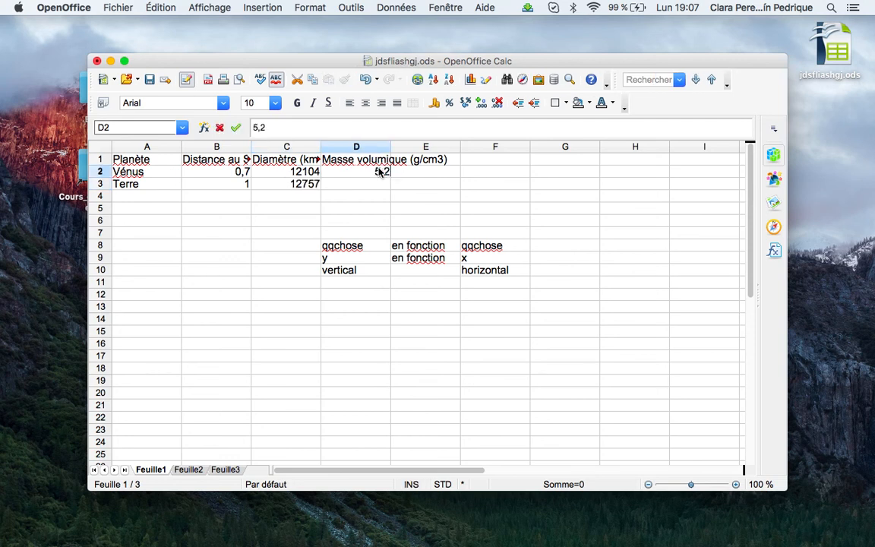
pyautogui.press('Return')
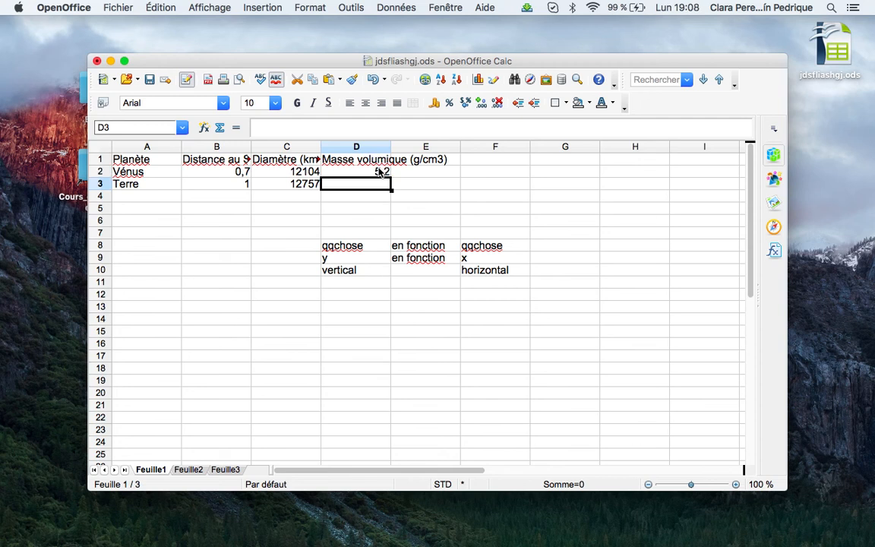
pyautogui.write('5,5')
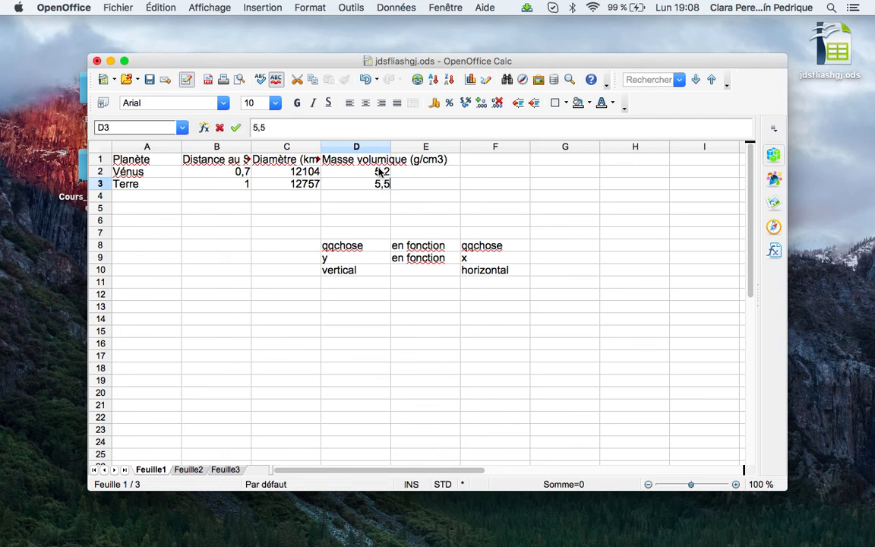
# - Create a bubble chart (Bulle) from the planet table in A1:D3
pyautogui.click(388, 207)
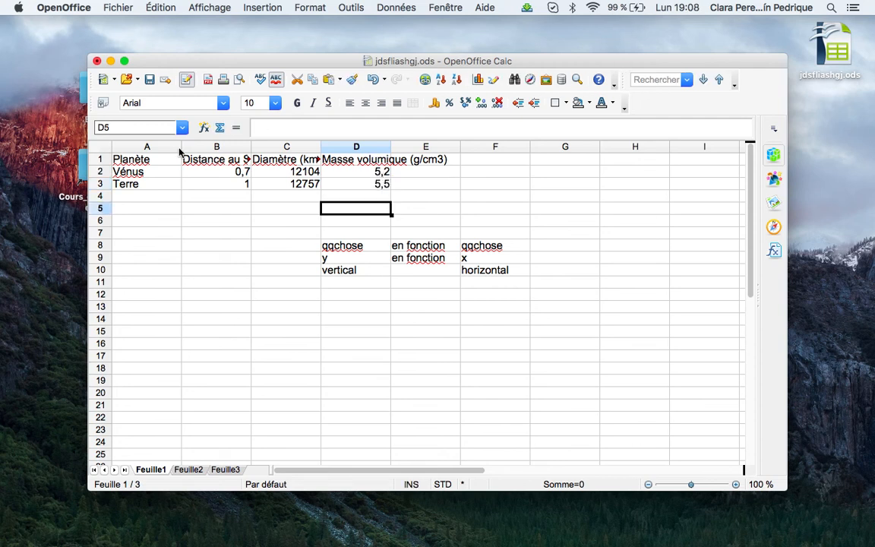
pyautogui.moveTo(129, 158); pyautogui.dragTo(354, 185)
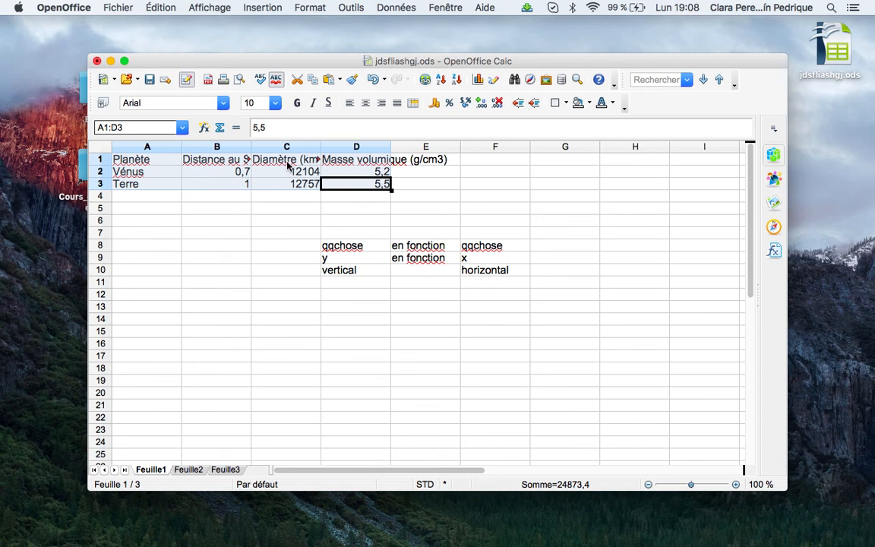
pyautogui.click(477, 81)
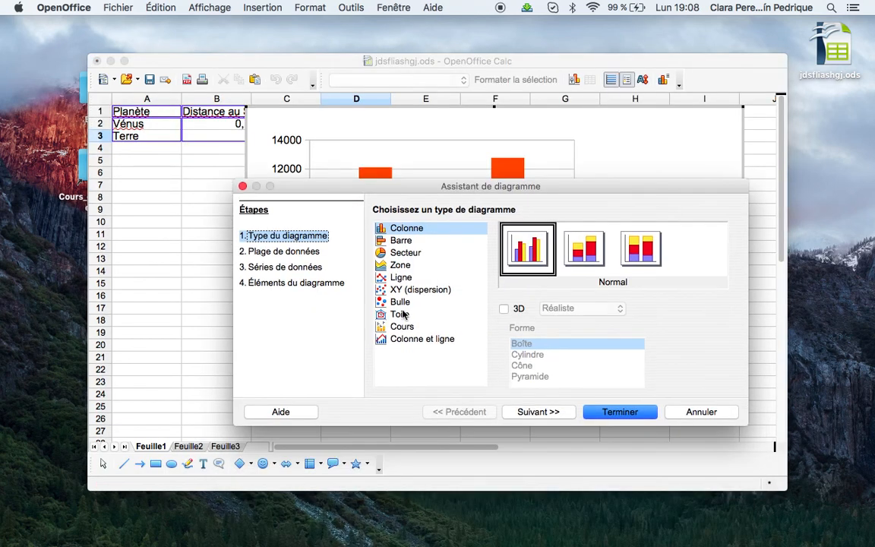
pyautogui.click(403, 303)
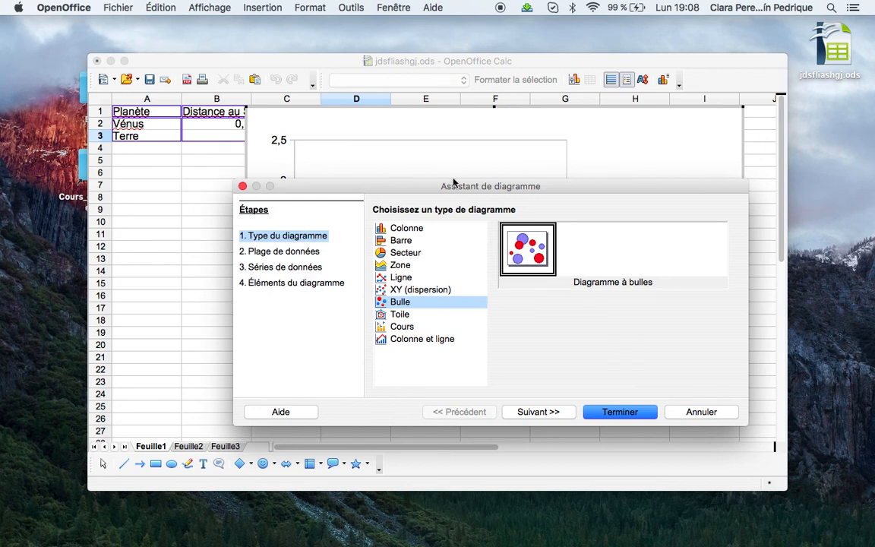
pyautogui.click(620, 411)
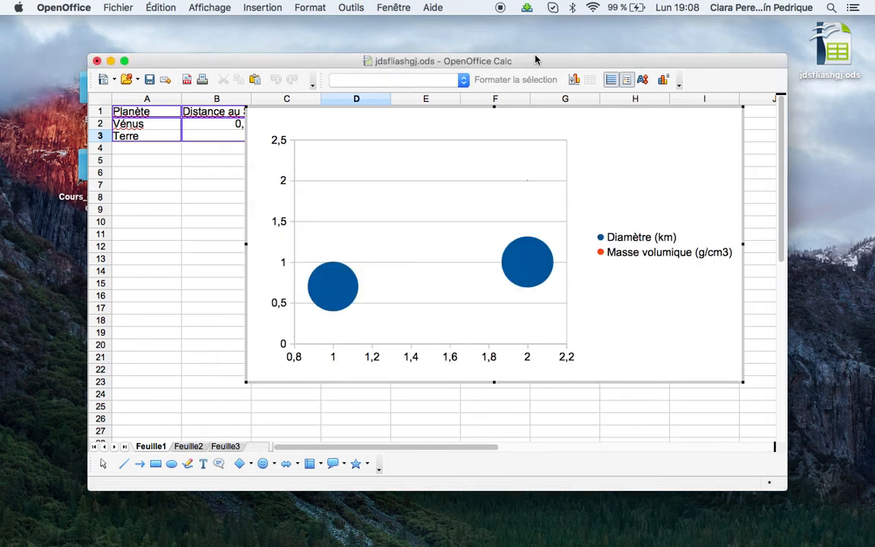
# - Move the spreadsheet window to the upper-left of the desktop and enlarge it to fill most of the display
pyautogui.moveTo(534, 57); pyautogui.dragTo(465, 19)
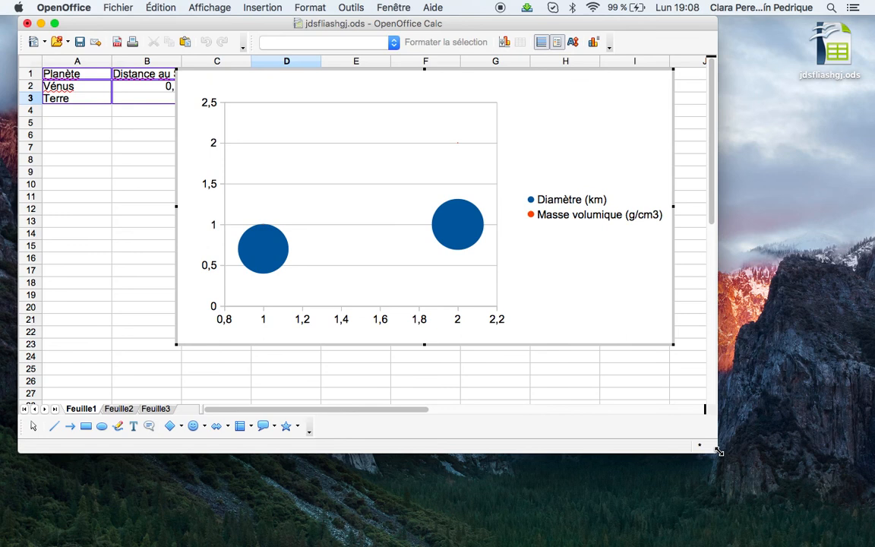
pyautogui.moveTo(716, 452); pyautogui.dragTo(811, 519)
pyautogui.moveTo(838, 541); pyautogui.dragTo(838, 543)
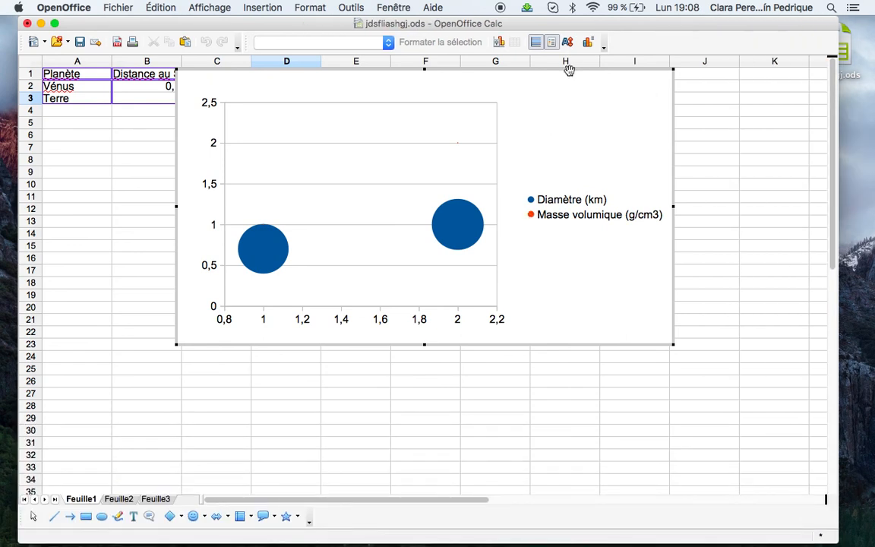
# - Move the bubble chart below the planet table so the data is uncovered, and leave chart editing
pyautogui.click(591, 235)
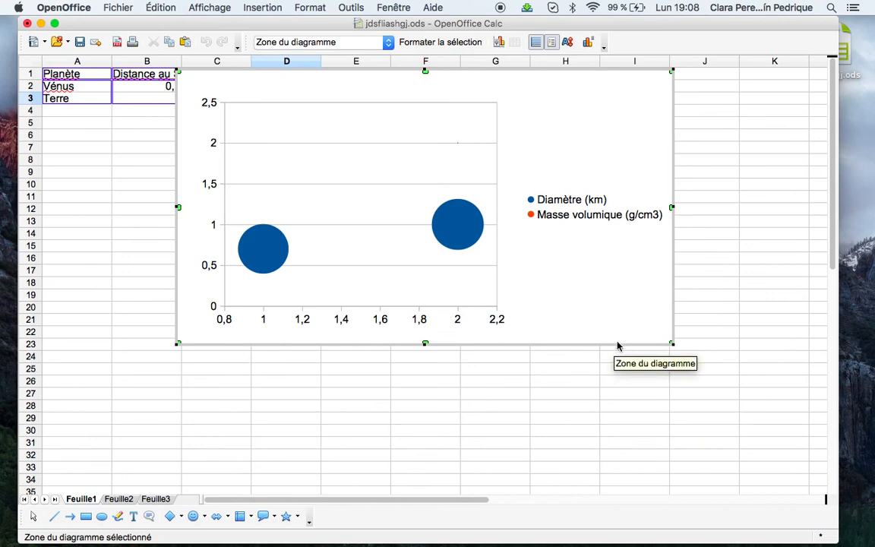
pyautogui.moveTo(617, 343); pyautogui.dragTo(630, 454)
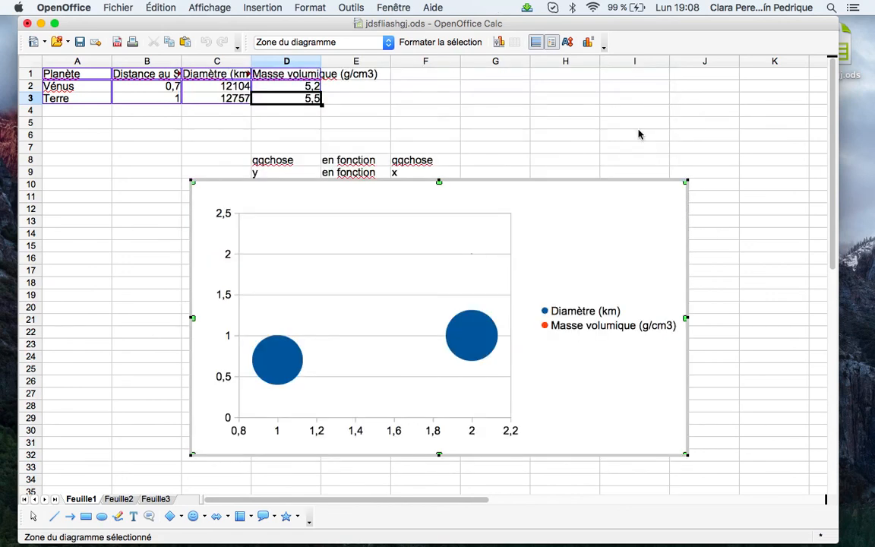
pyautogui.click(638, 134)
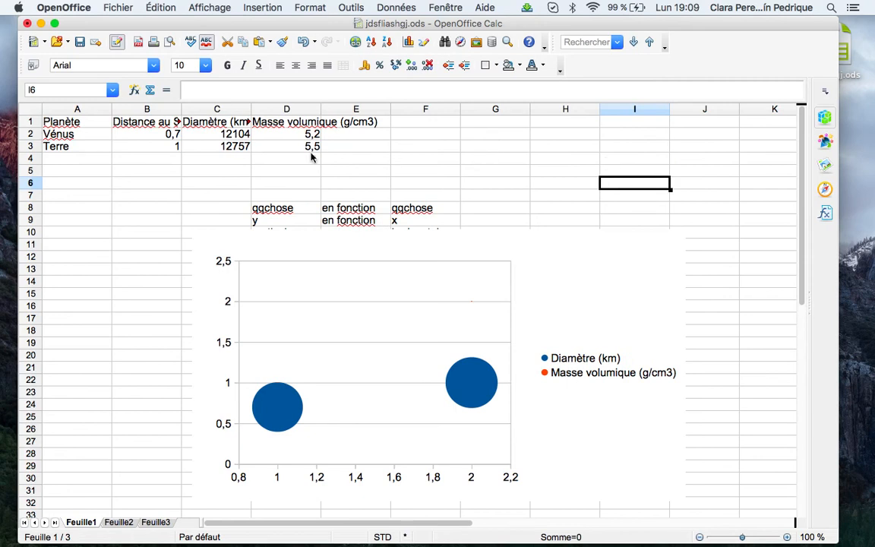
# - Reopen the bubble chart for editing and remove the "Masse volumique (g/cm3)" series from its data ranges
pyautogui.click(607, 292)
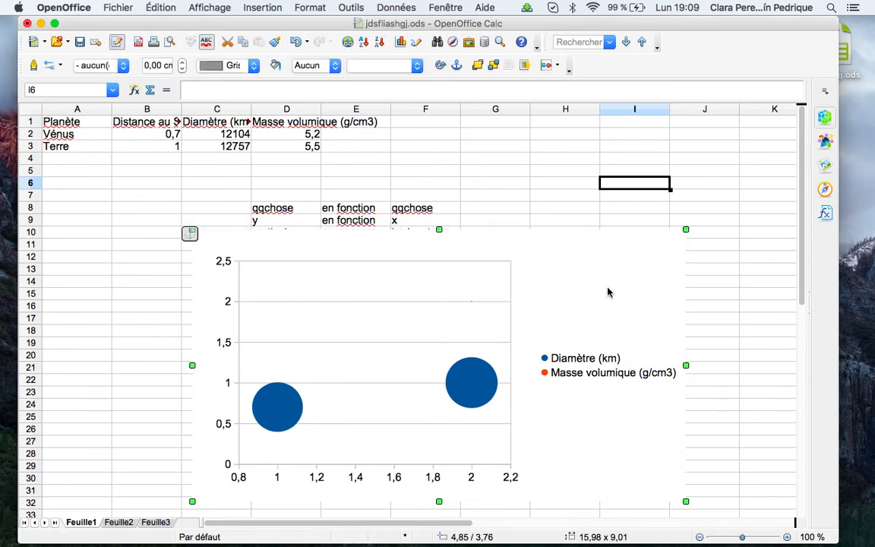
pyautogui.rightClick(571, 263)
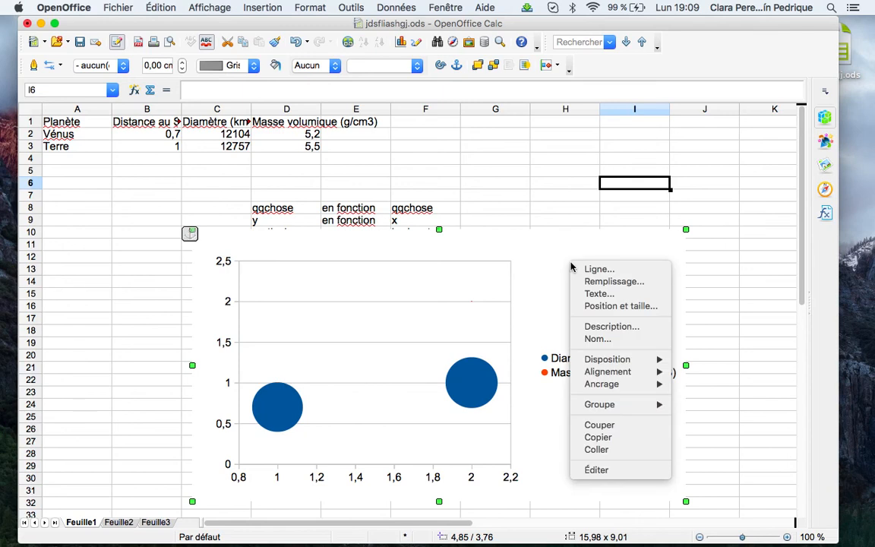
pyautogui.click(627, 471)
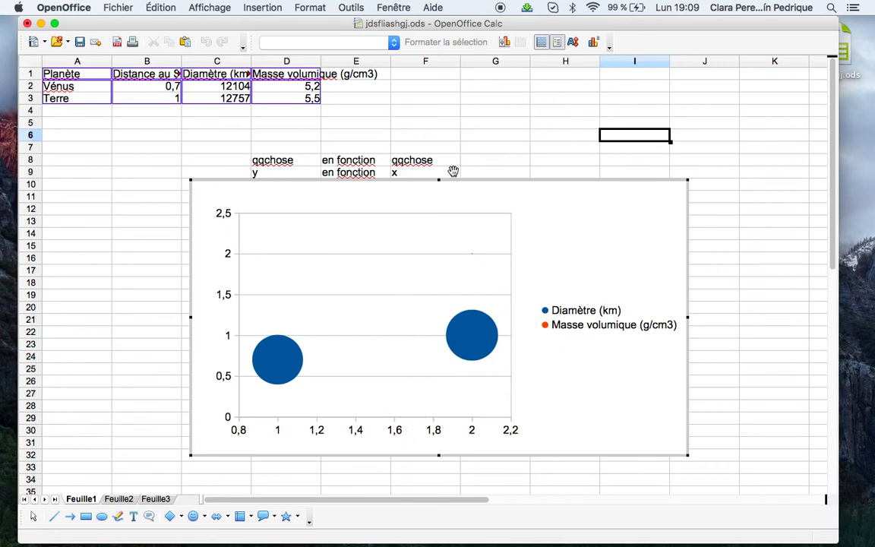
pyautogui.rightClick(390, 269)
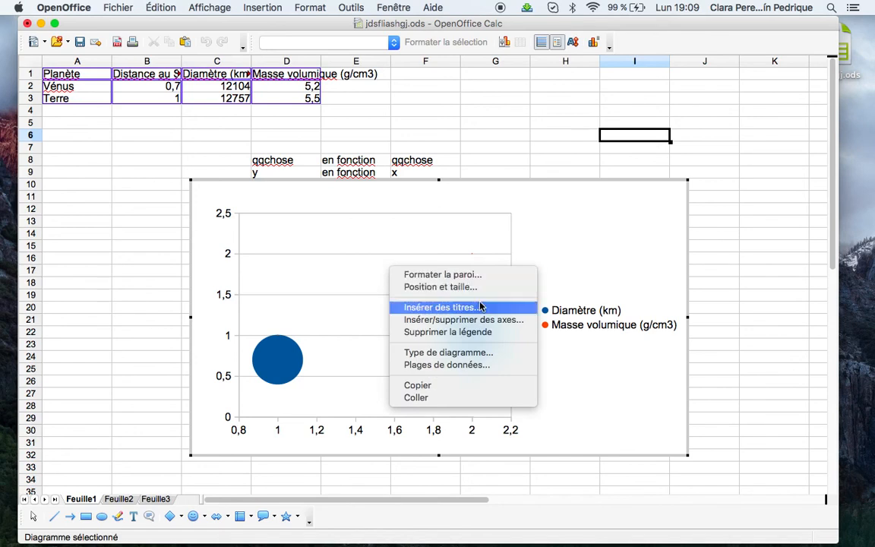
pyautogui.click(467, 365)
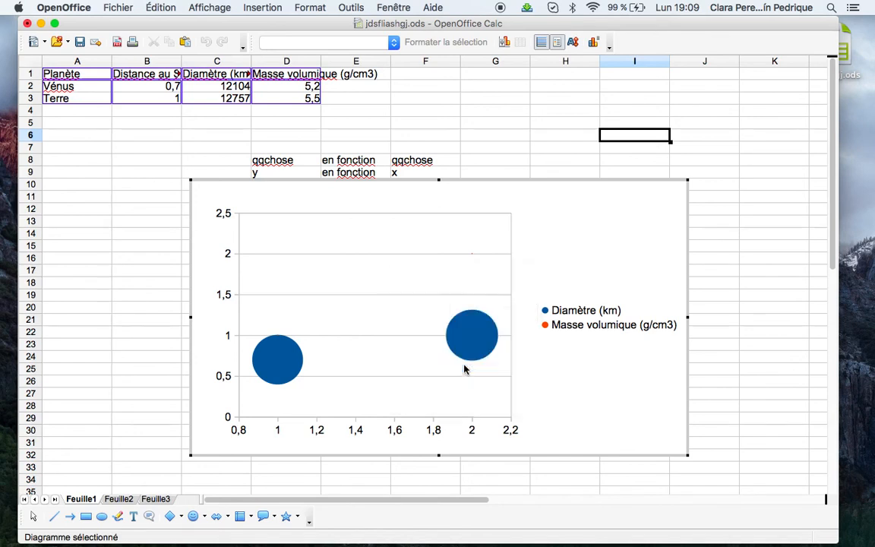
pyautogui.moveTo(333, 163); pyautogui.dragTo(219, 158)
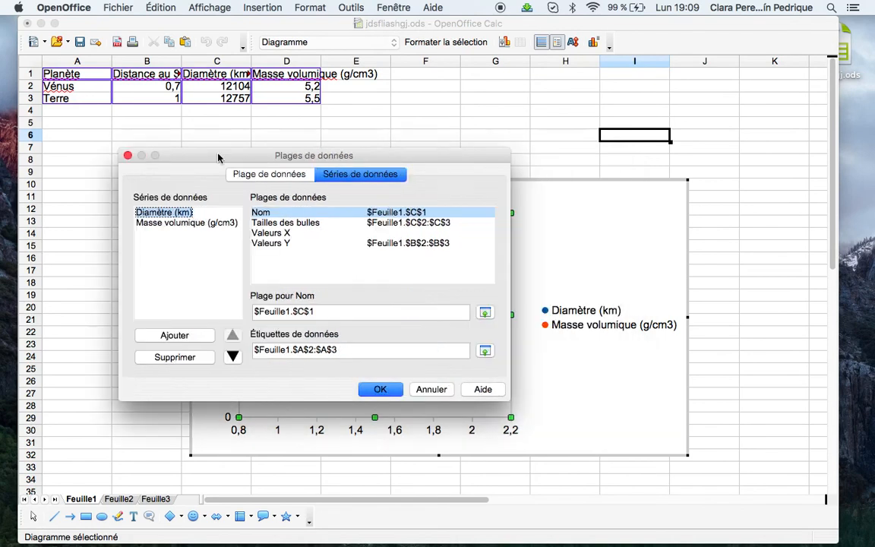
pyautogui.click(177, 223)
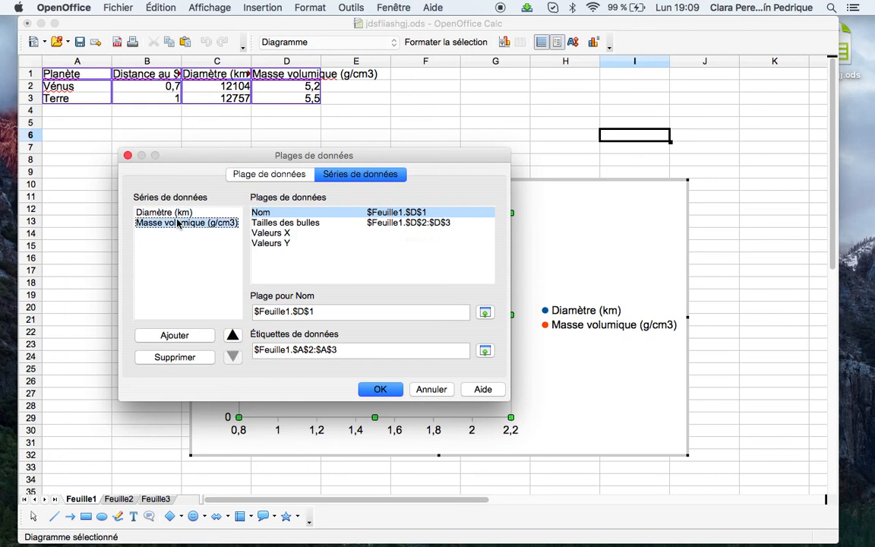
pyautogui.click(173, 357)
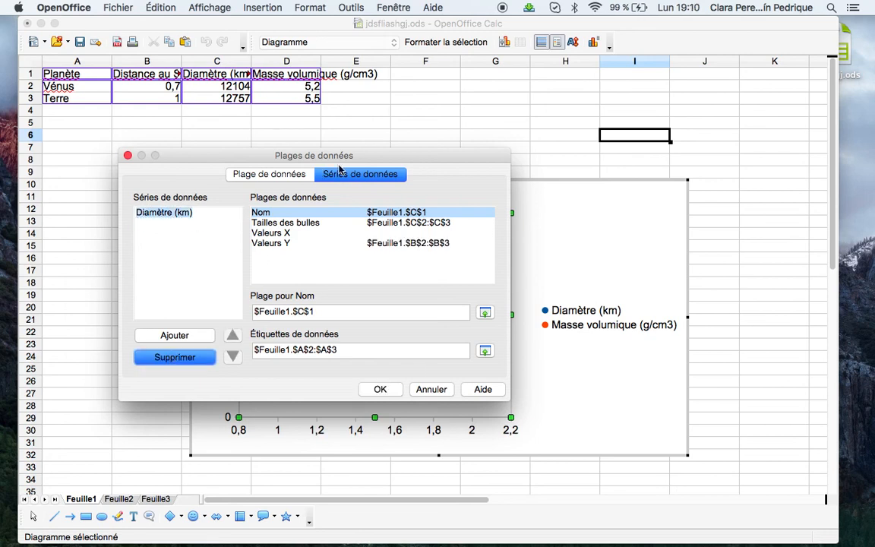
# - Set the X values of the Diamètre (km) series to the distances in B2:B3
pyautogui.moveTo(340, 158); pyautogui.dragTo(327, 219)
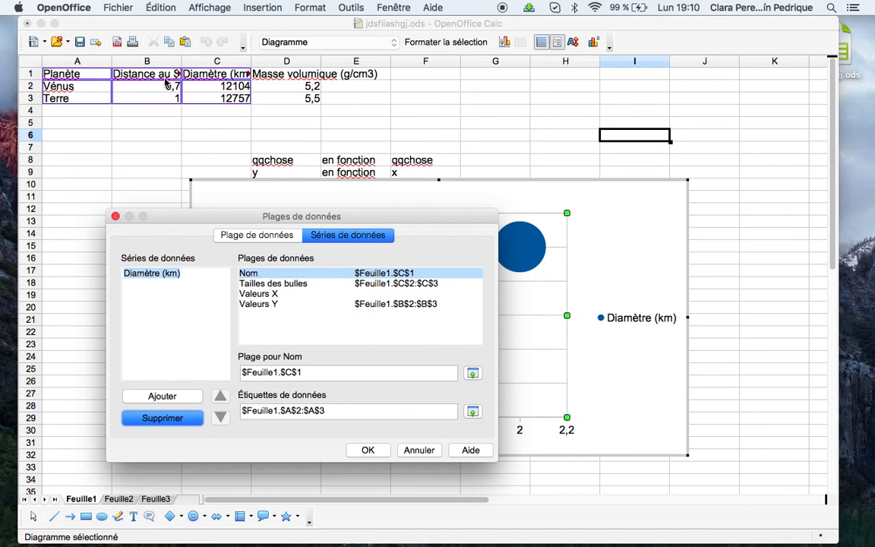
pyautogui.click(377, 295)
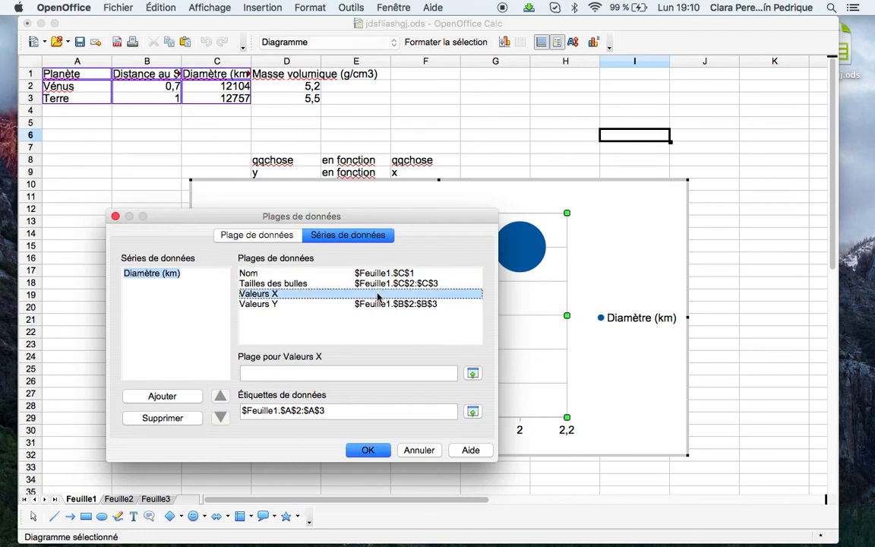
pyautogui.click(472, 375)
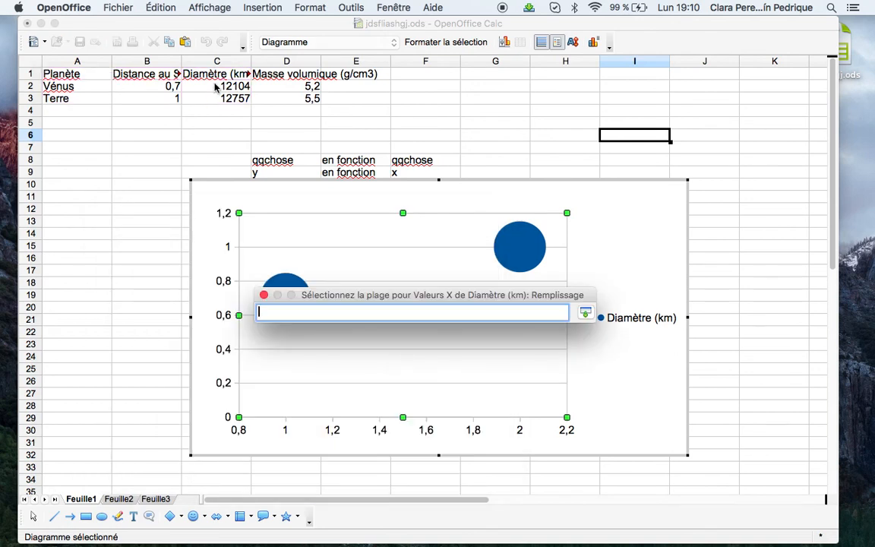
pyautogui.moveTo(160, 88); pyautogui.dragTo(158, 99)
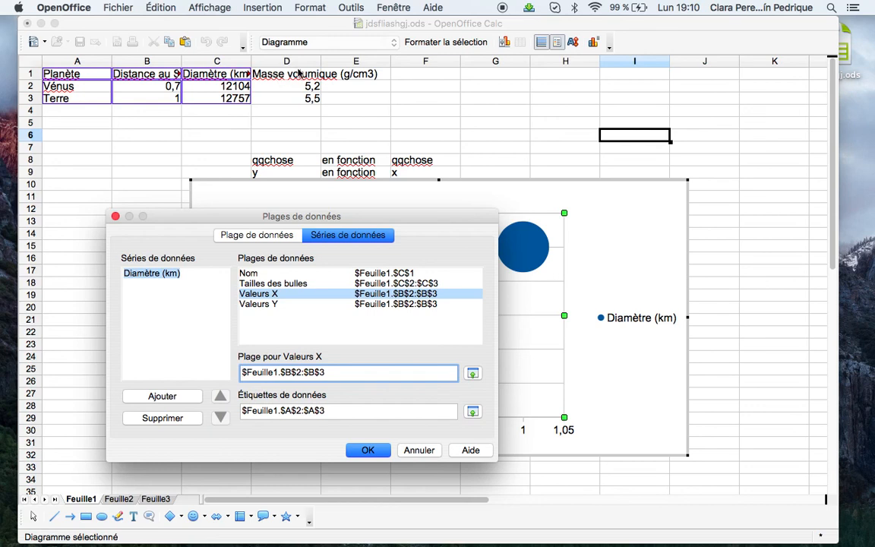
# - Replace the Y values range of the Diamètre (km) series with the densities in D2:D3 and apply the data ranges
pyautogui.click(380, 305)
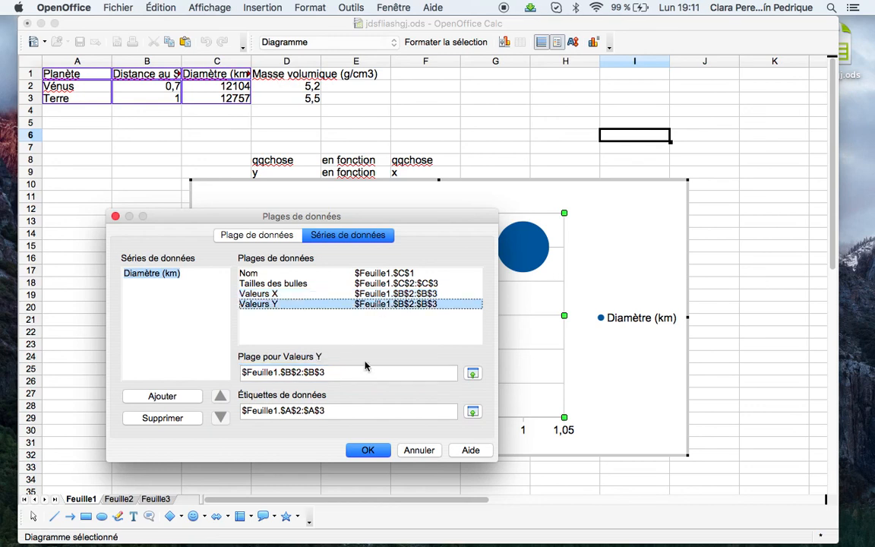
pyautogui.click(472, 374)
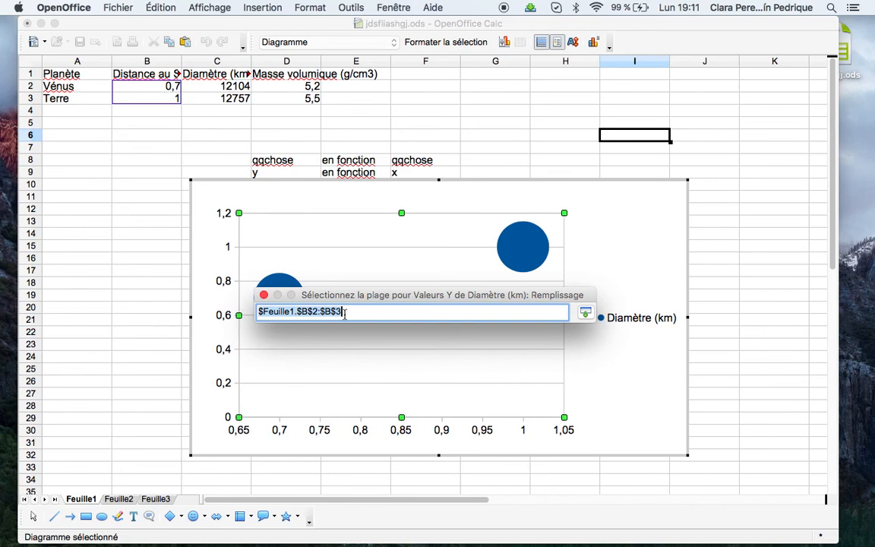
pyautogui.press('BackSpace')
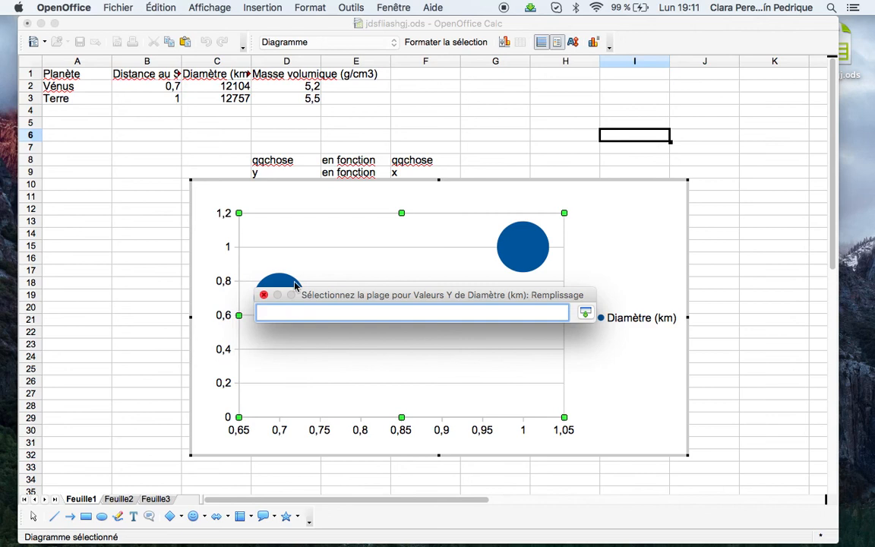
pyautogui.moveTo(289, 87); pyautogui.dragTo(289, 98)
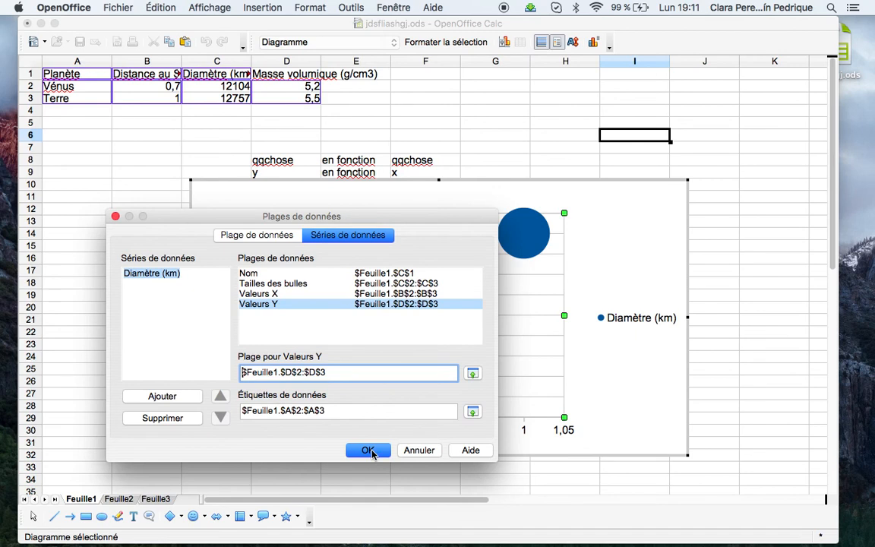
pyautogui.click(369, 450)
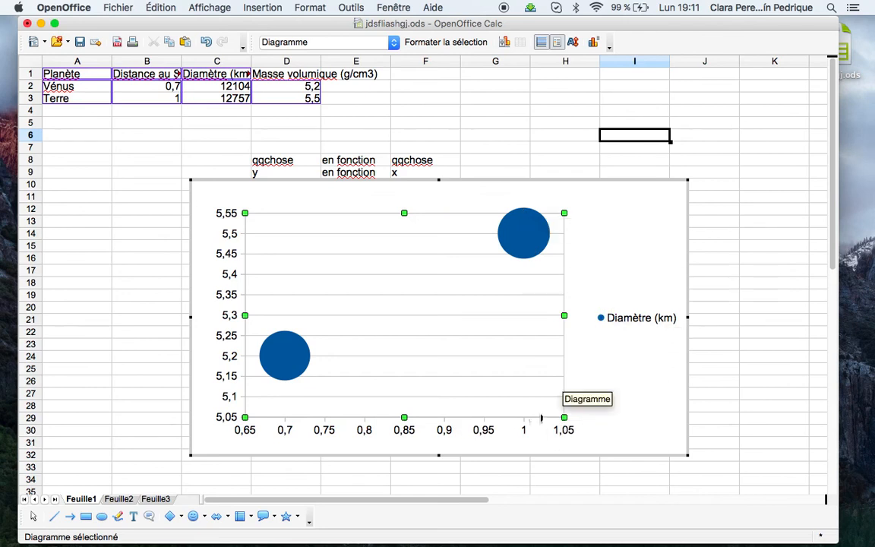
# - Give the chart's X axis a logarithmic scale
pyautogui.rightClick(525, 430)
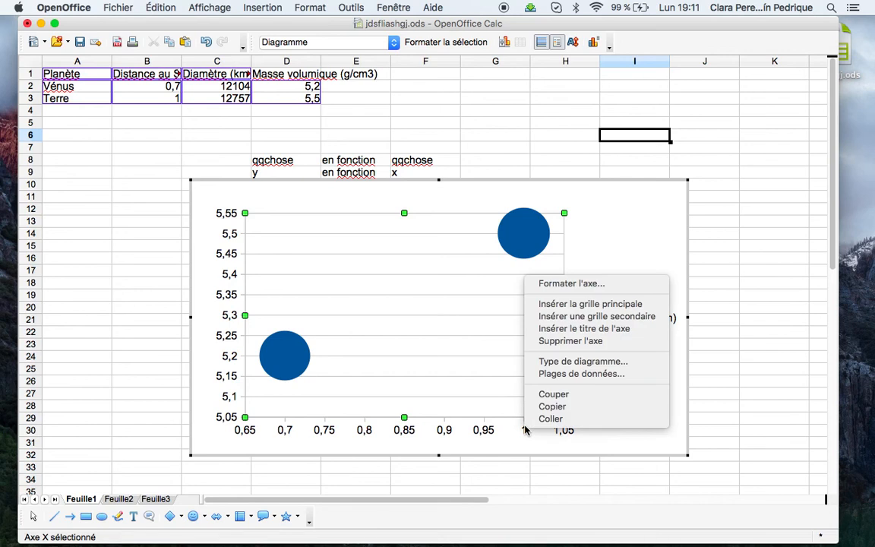
pyautogui.click(562, 285)
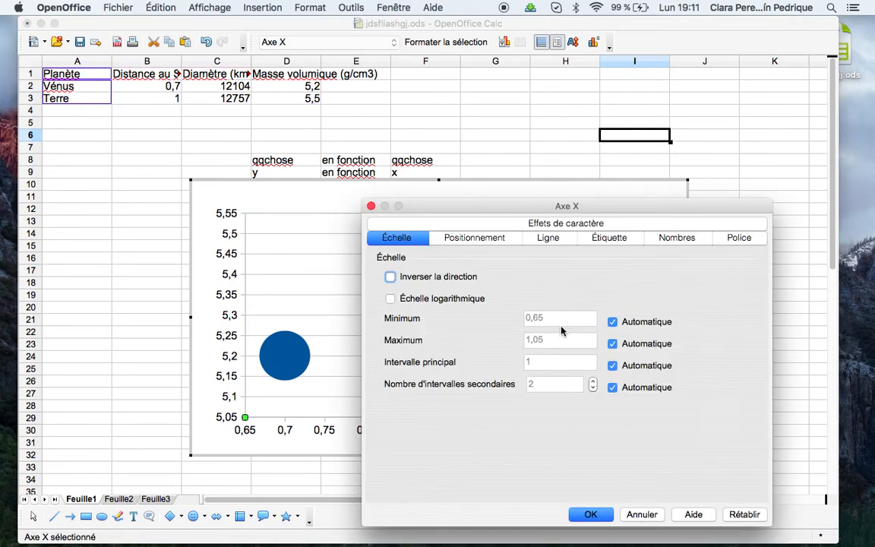
pyautogui.click(391, 298)
pyautogui.click(591, 515)
# - Turn off the automatic maximum of the X axis and set it to 10
pyautogui.moveTo(576, 238)
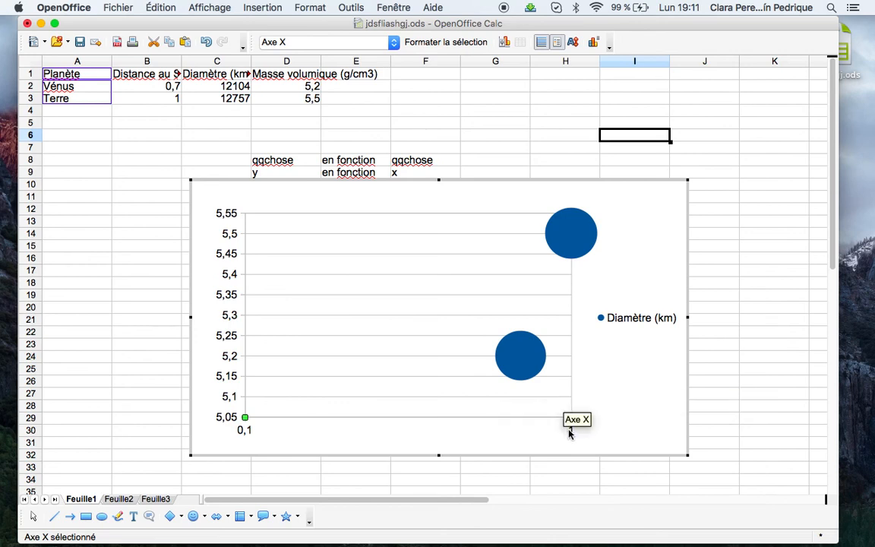
pyautogui.rightClick(571, 434)
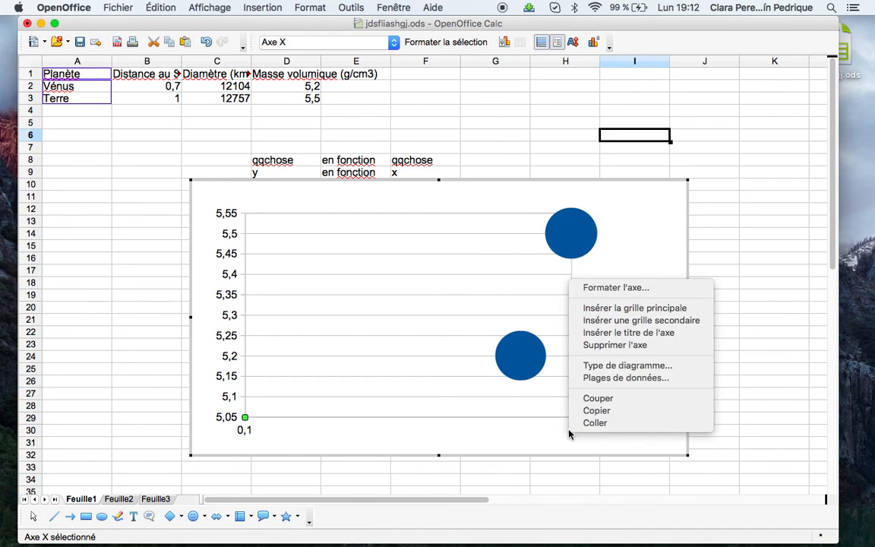
pyautogui.click(592, 289)
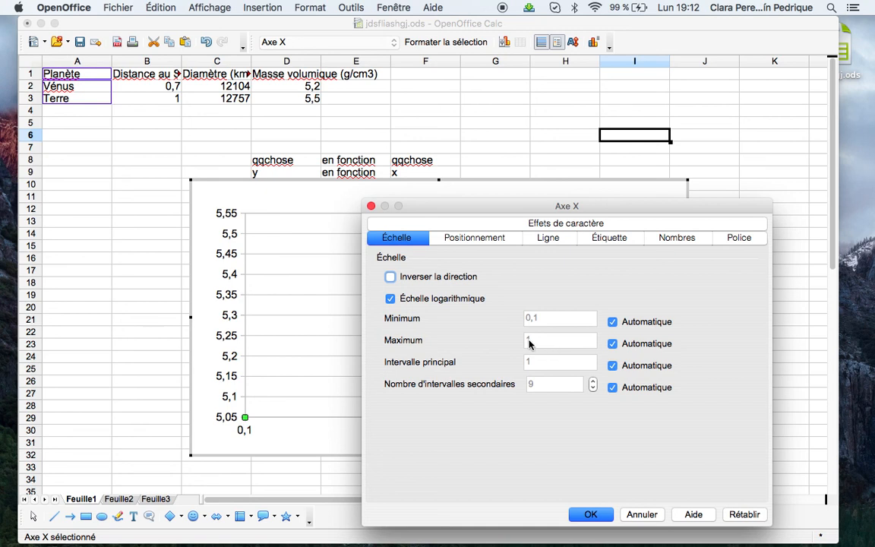
pyautogui.click(612, 344)
pyautogui.click(558, 339)
pyautogui.write('0')
pyautogui.click(590, 514)
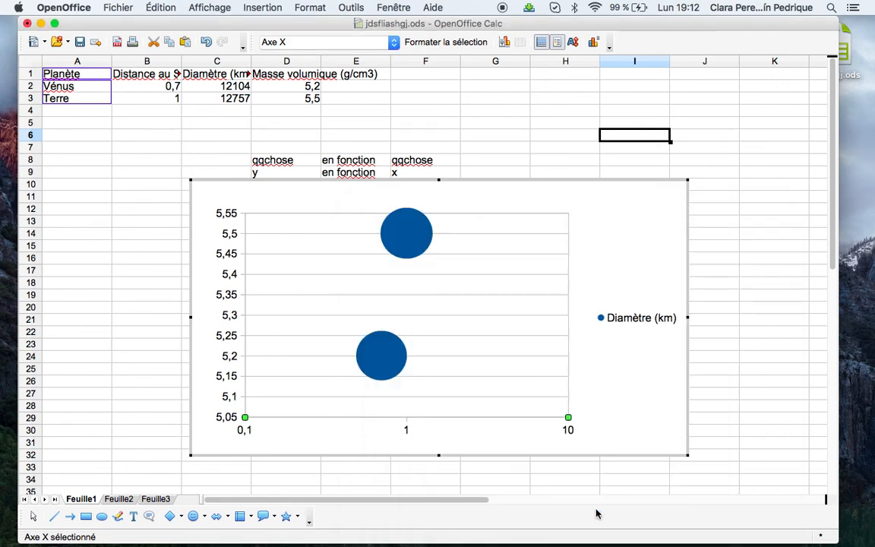
# - Turn off the automatic maximum of the chart's Y axis and set it to 5,7
pyautogui.rightClick(233, 217)
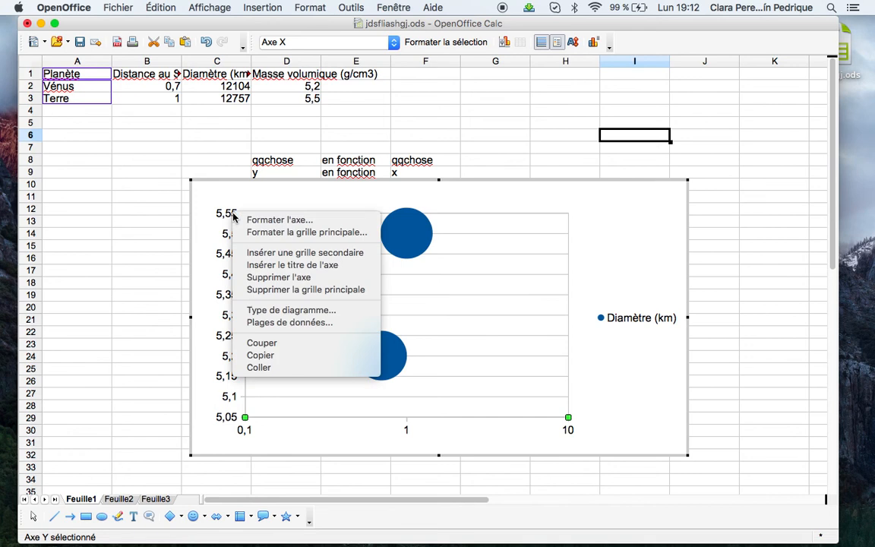
pyautogui.click(256, 222)
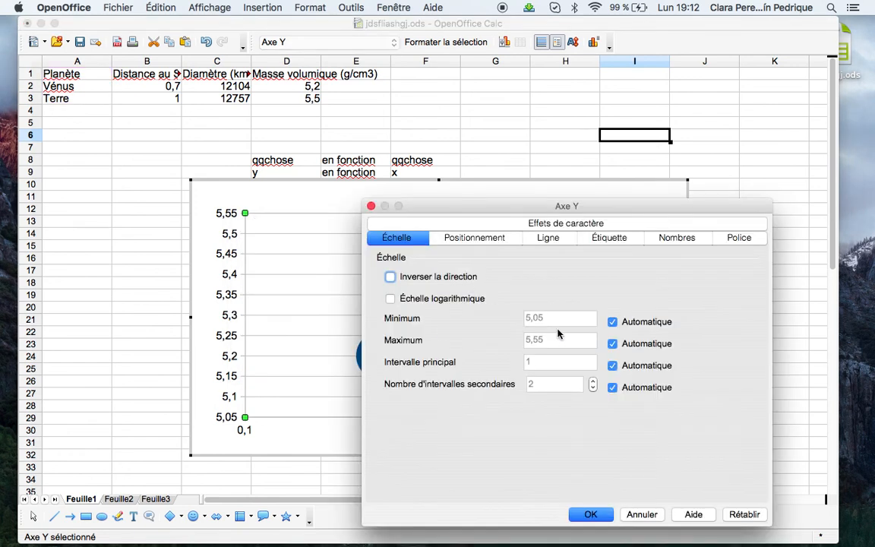
pyautogui.click(612, 343)
pyautogui.click(557, 340)
pyautogui.press('BackSpace')
pyautogui.press('BackSpace')
pyautogui.write('7')
pyautogui.click(591, 515)
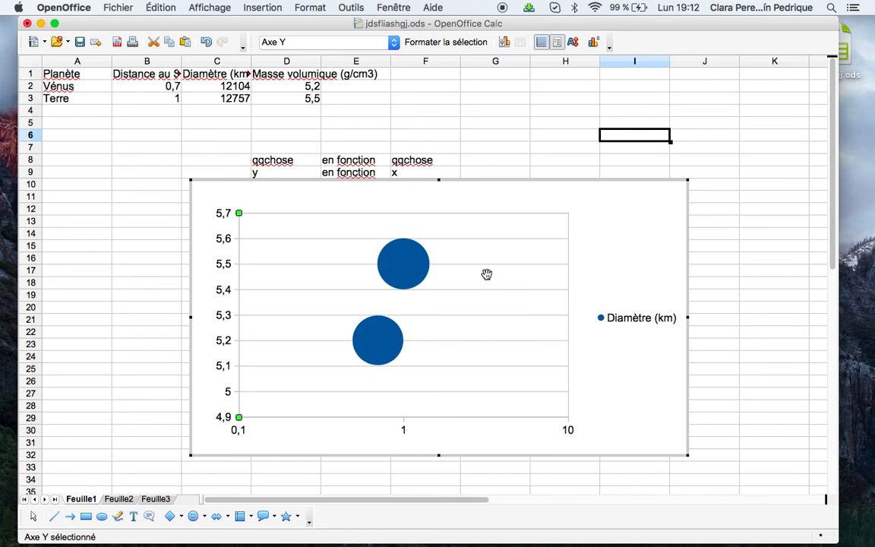
# - Open the chart's titles settings and enter the main title hsiuguishdui
pyautogui.rightClick(480, 303)
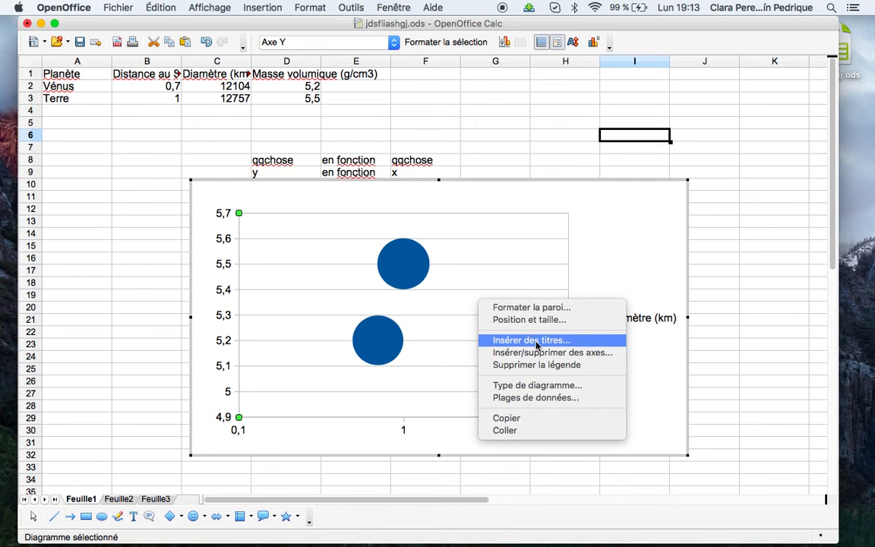
pyautogui.click(517, 248)
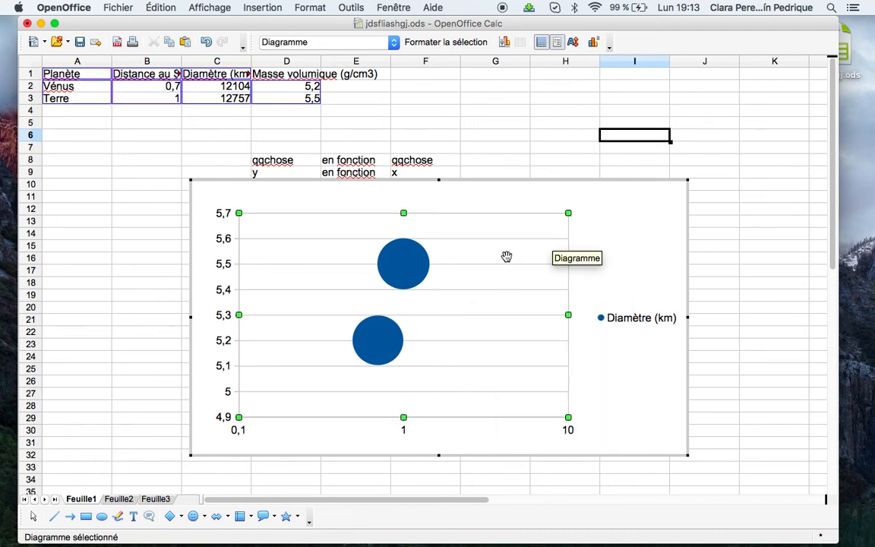
pyautogui.rightClick(505, 256)
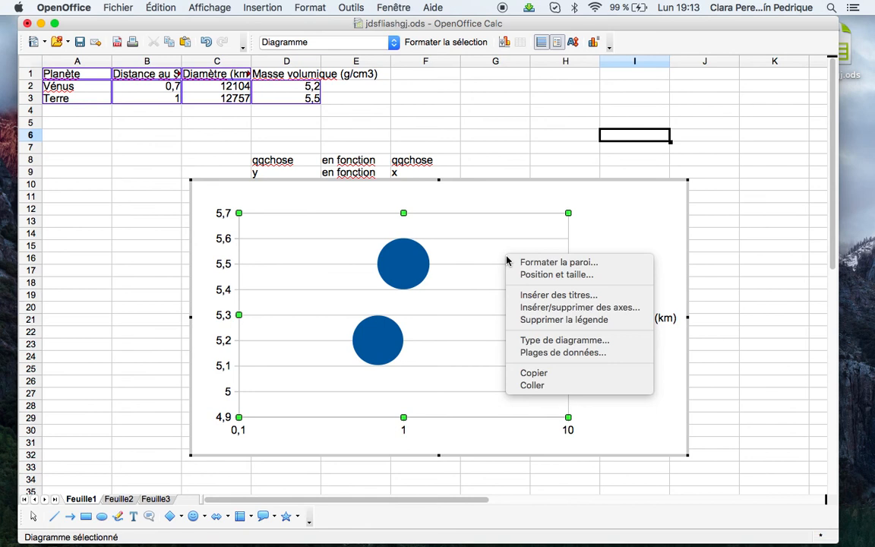
pyautogui.click(550, 296)
pyautogui.write('hsiuguishdui')
# - Title the X axis "dshojJDGj (hh/)" and the Y axis "sfngaojhrego (jdnsj/)", and apply the titles
pyautogui.click(405, 263)
pyautogui.write('dshojJDGj (')
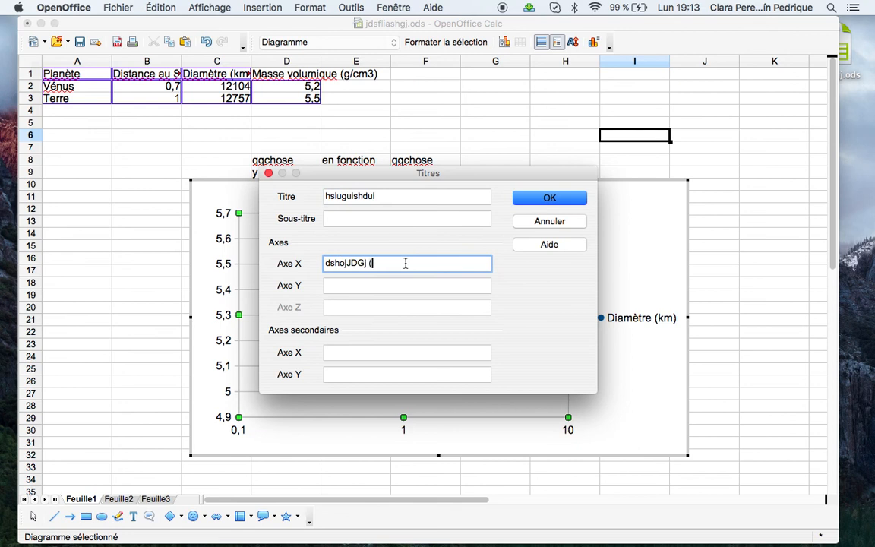
pyautogui.write('hh/)')
pyautogui.click(403, 288)
pyautogui.write('sfngaojhrego ')
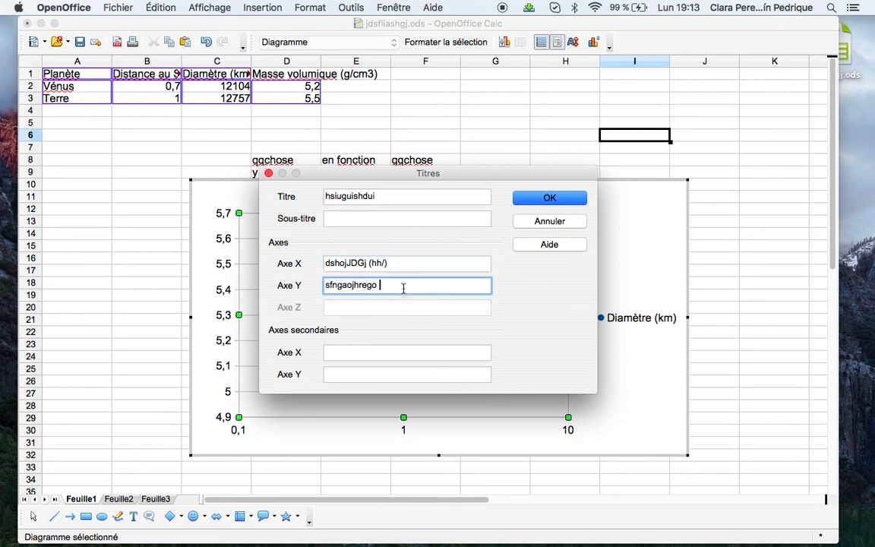
pyautogui.write('(jdnsj/)')
pyautogui.click(550, 200)
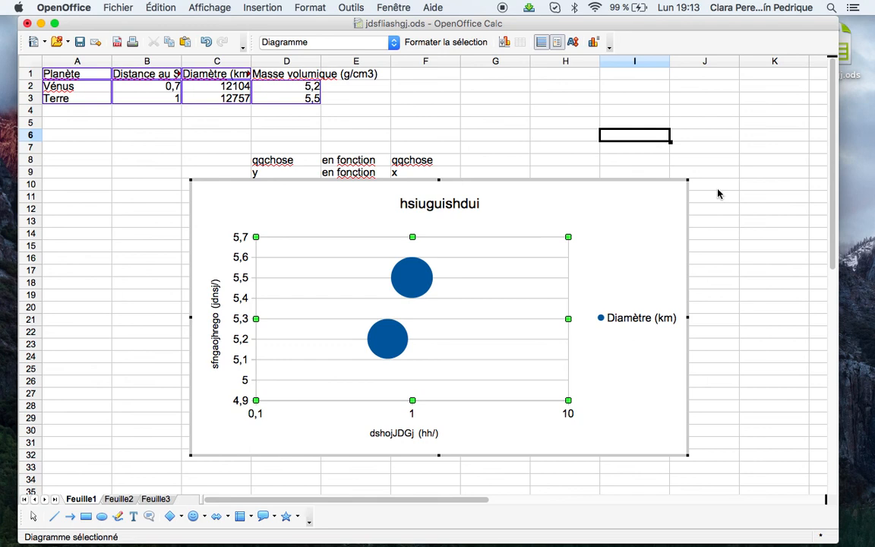
# - Close the spreadsheet with its changes saved and open the 19.13.50 screen capture PNG from the desktop in Vista Previa
pyautogui.click(27, 25)
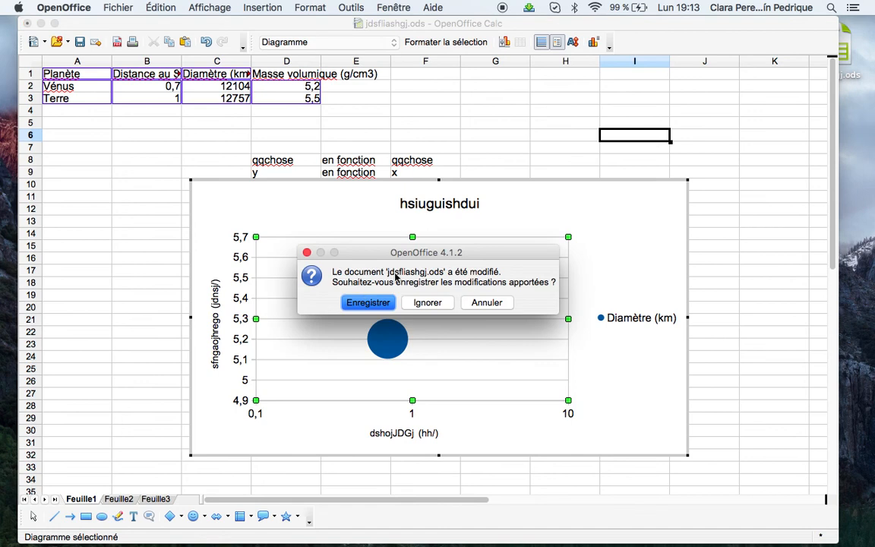
pyautogui.click(363, 303)
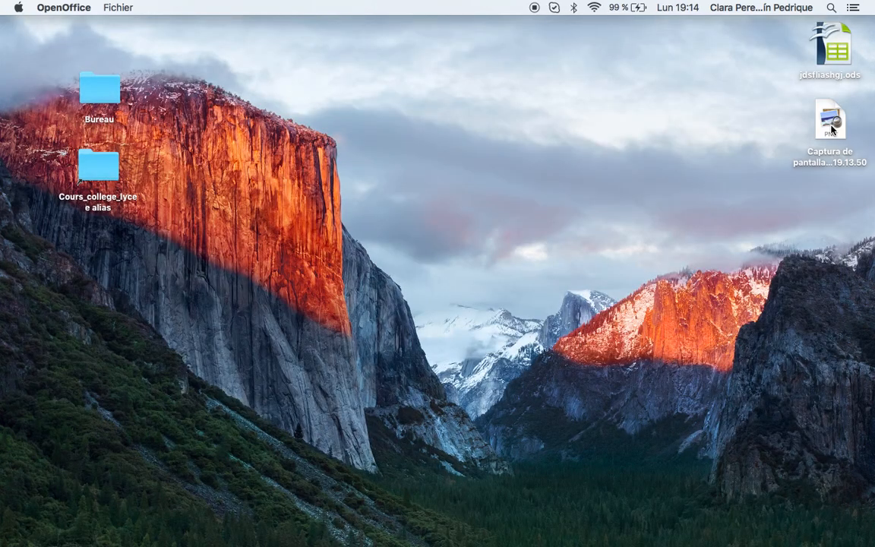
pyautogui.click(831, 130)
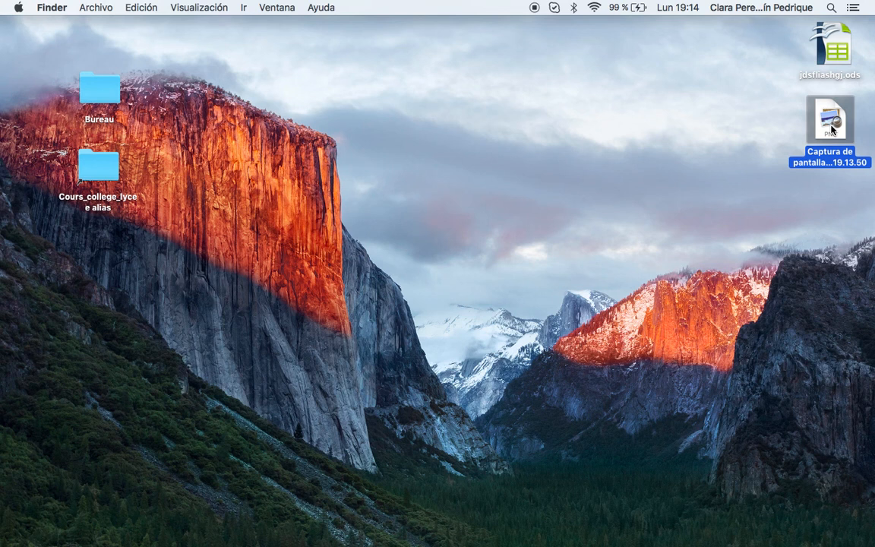
pyautogui.doubleClick(832, 131)
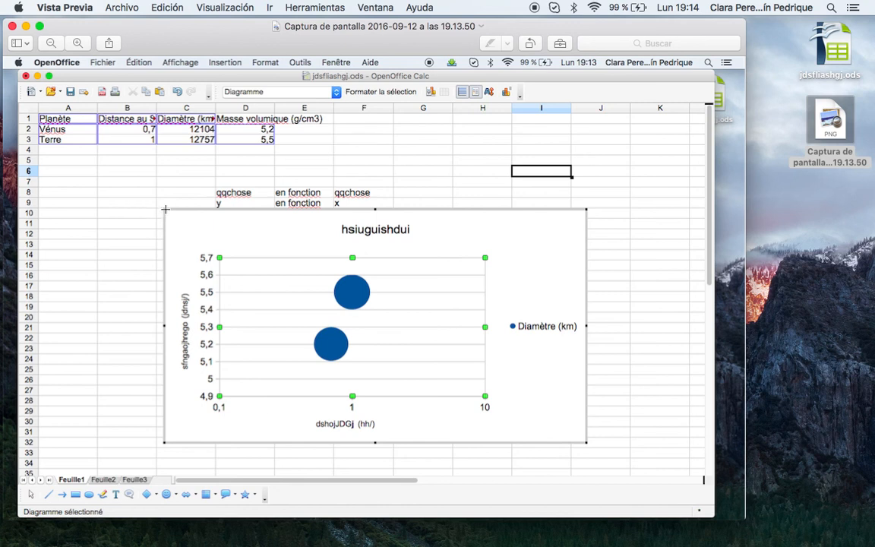
# - Select the rectangular area around the chart in the screen capture and copy it
pyautogui.moveTo(164, 209); pyautogui.dragTo(586, 445)
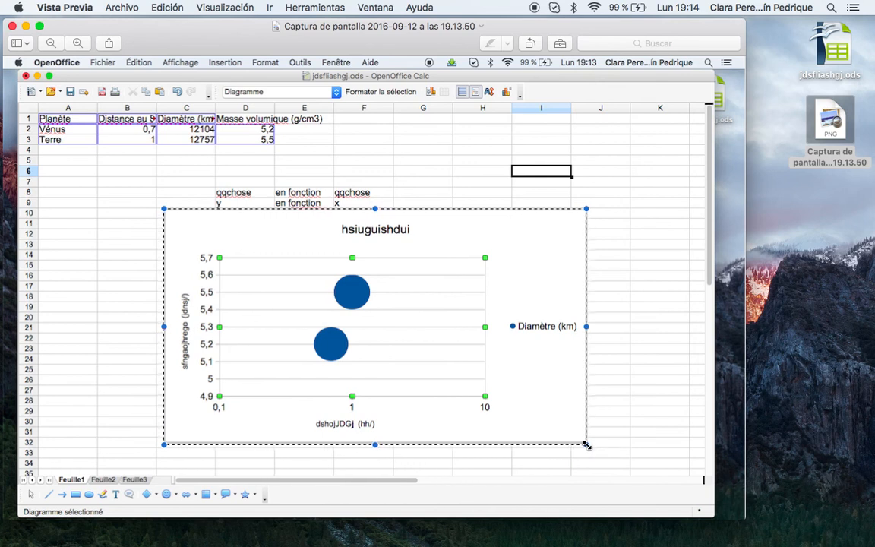
pyautogui.click(167, 7)
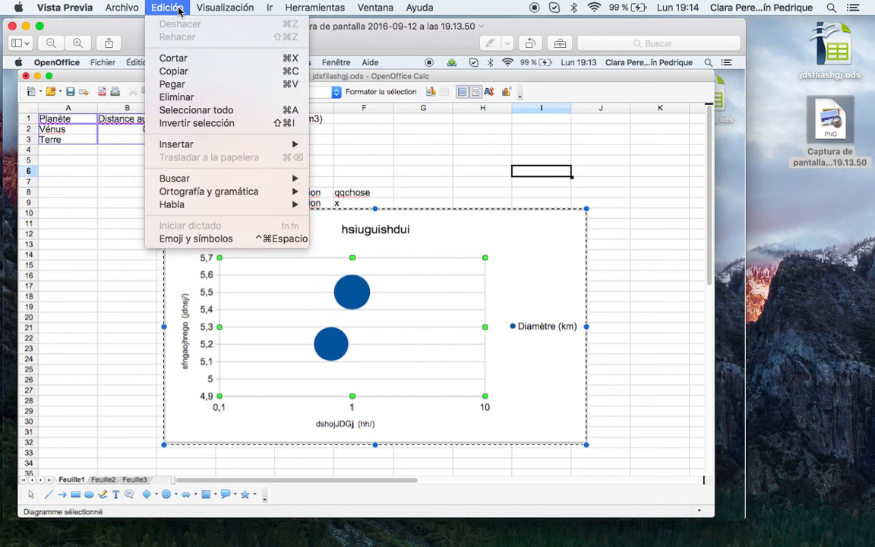
pyautogui.click(188, 74)
# - Switch to OpenOffice and create a blank presentation with the wizard's default page style and transition settings
pyautogui.moveTo(566, 525)
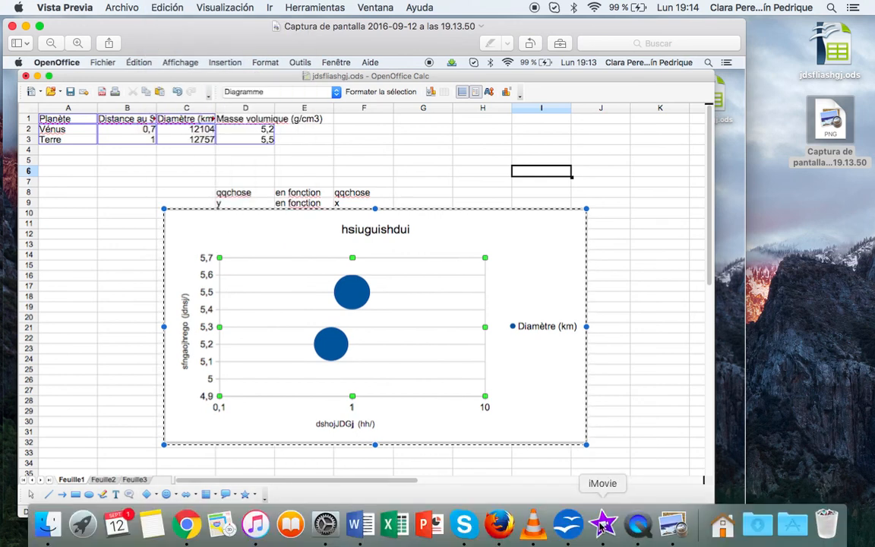
pyautogui.click(565, 525)
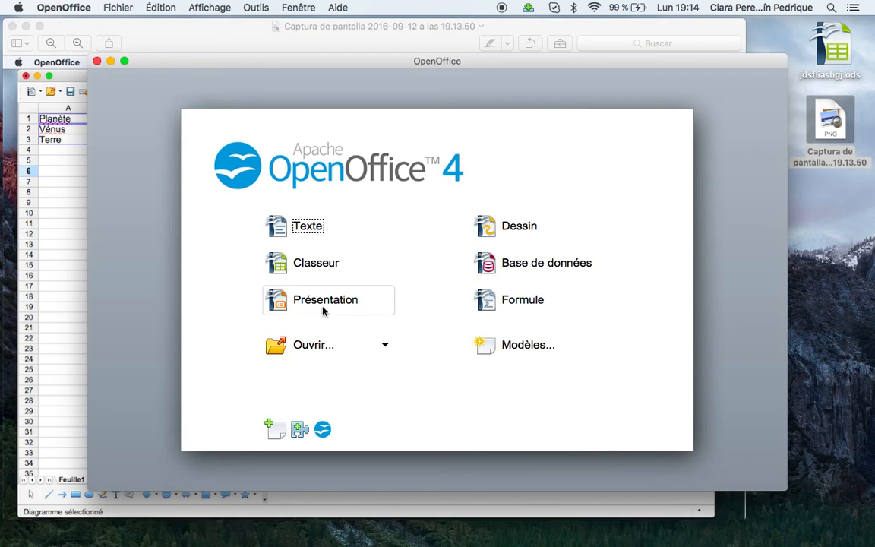
pyautogui.click(324, 301)
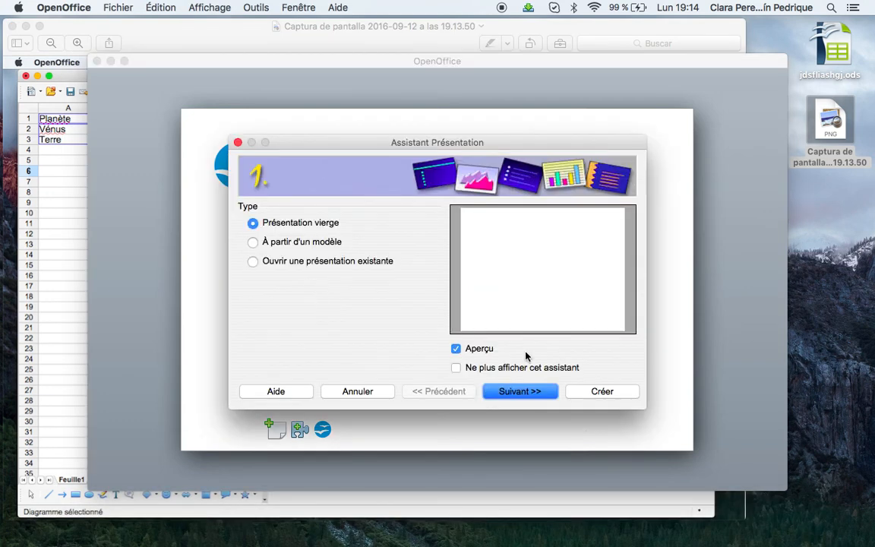
pyautogui.click(537, 392)
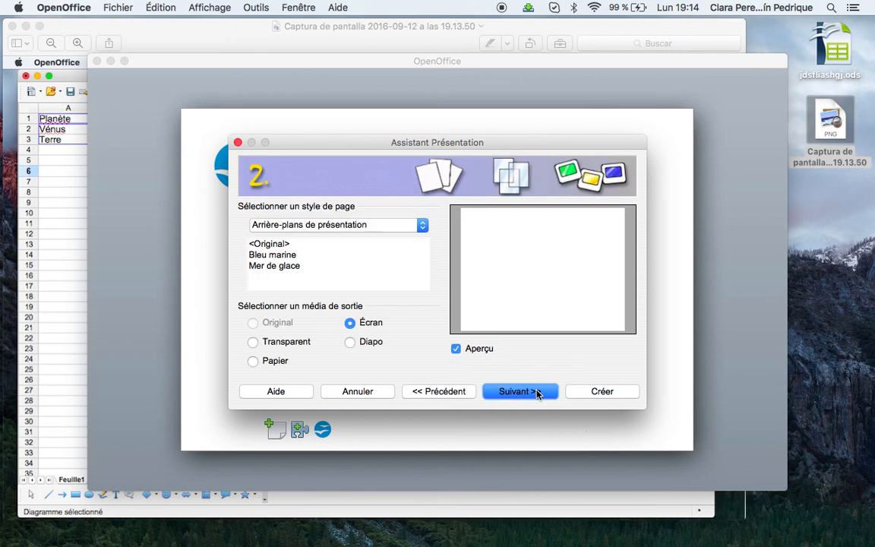
pyautogui.click(536, 391)
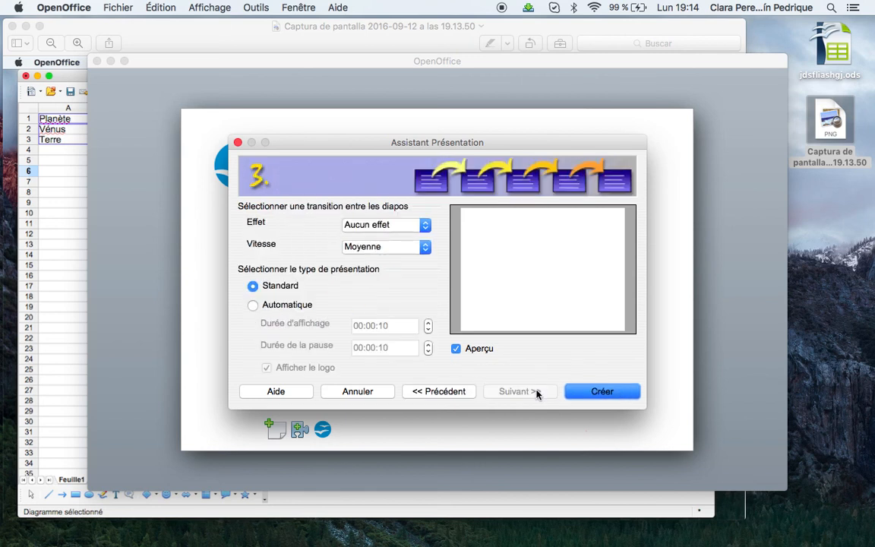
pyautogui.click(596, 391)
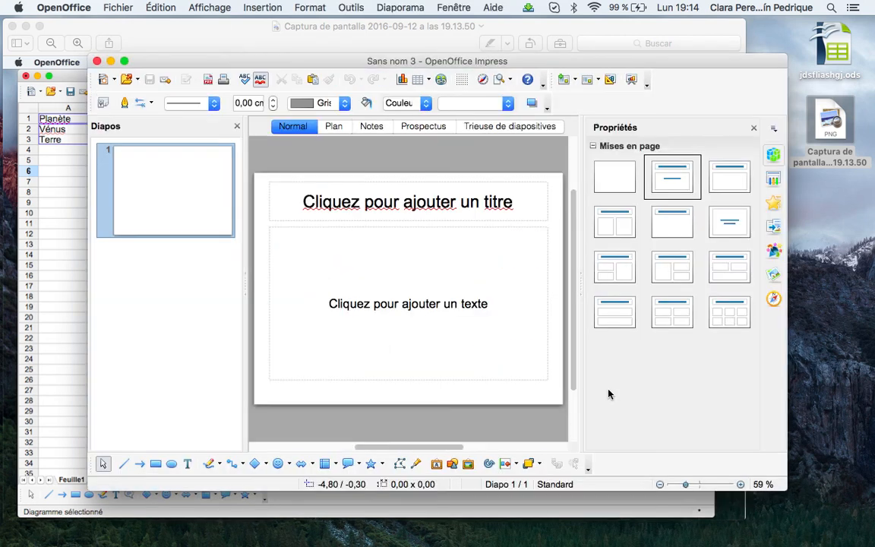
# - Delete the title and text placeholders from the slide and paste the copied chart image
pyautogui.click(416, 181)
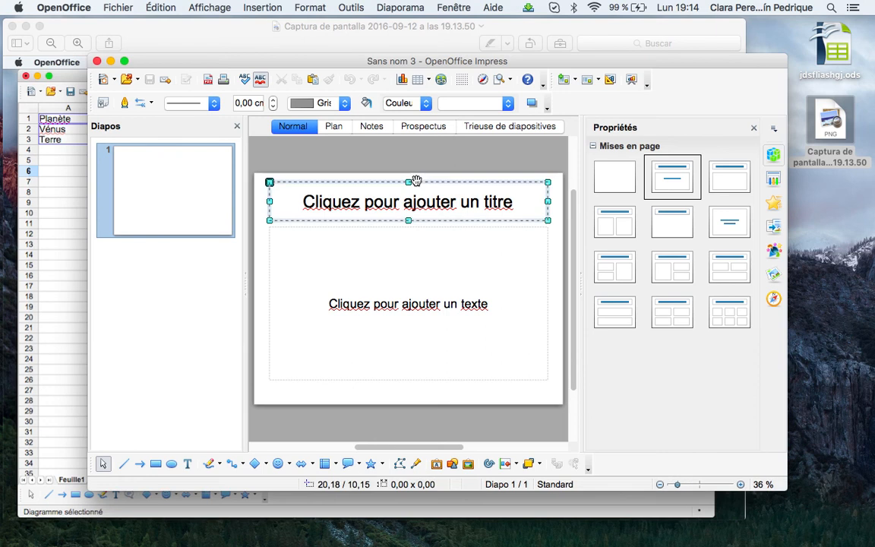
pyautogui.press('Delete')
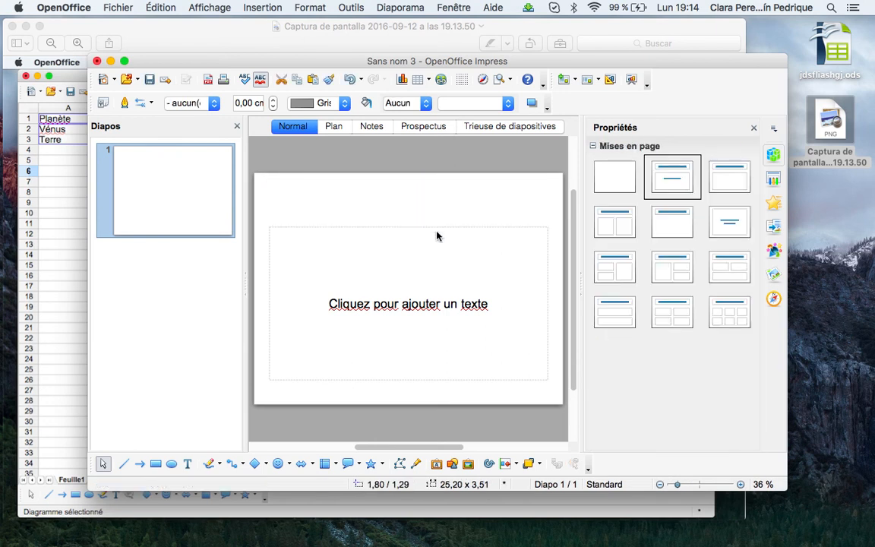
pyautogui.click(437, 227)
pyautogui.press('Delete')
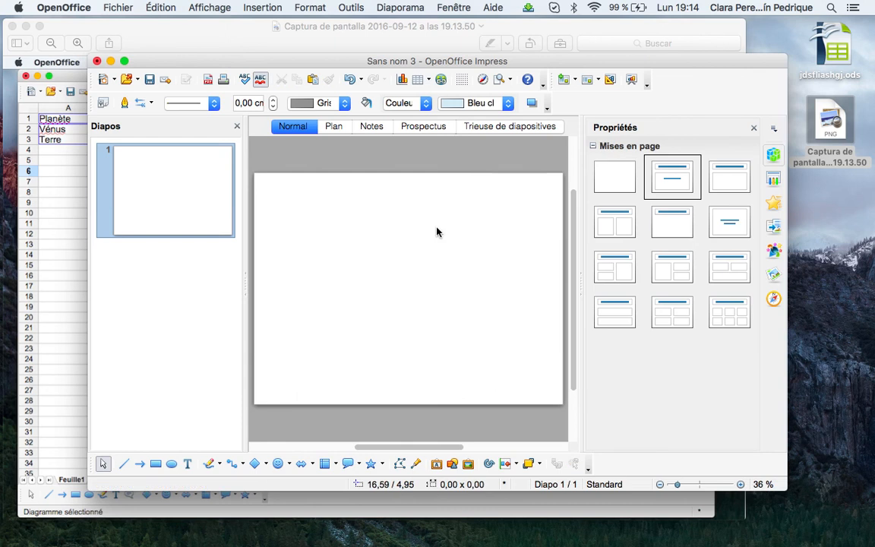
pyautogui.press('super+v')
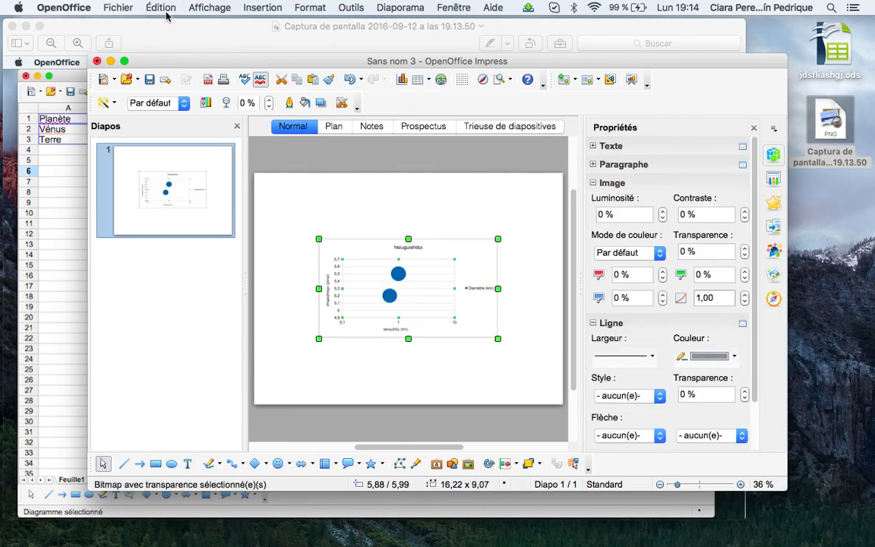
pyautogui.click(152, 7)
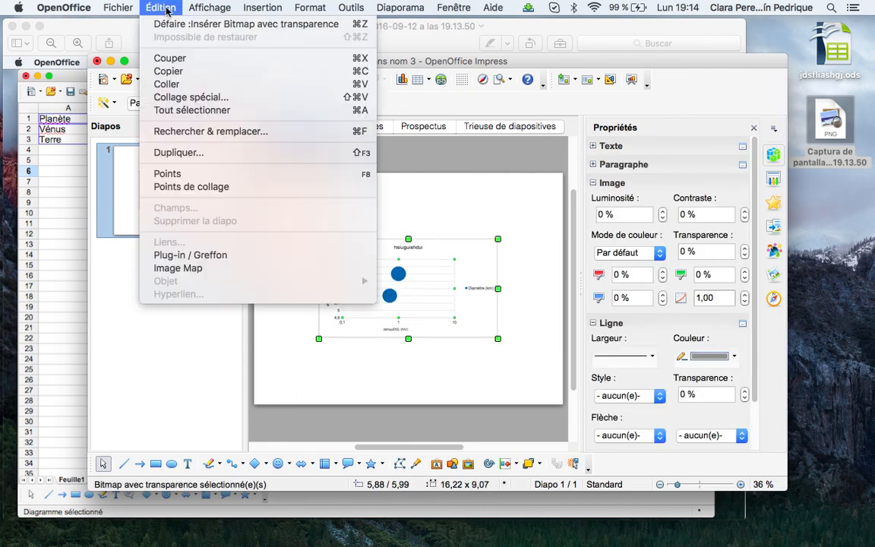
pyautogui.click(183, 85)
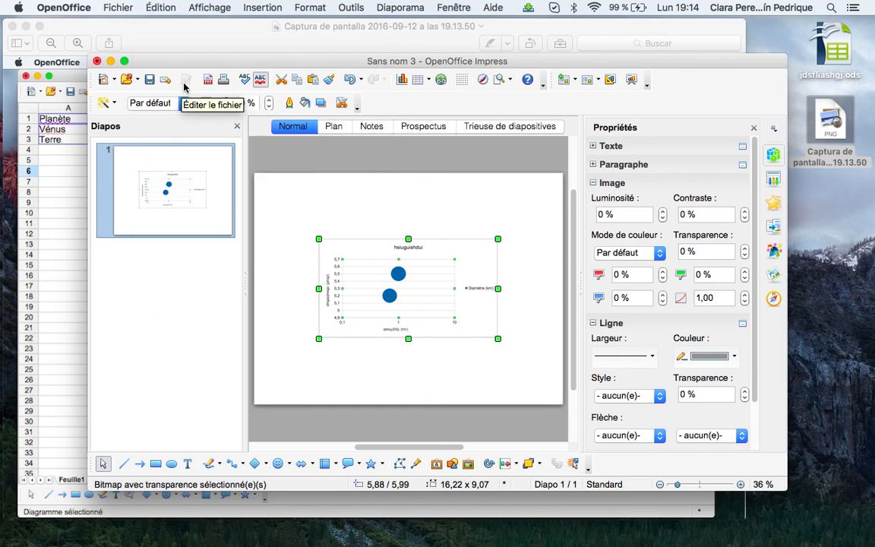
pyautogui.click(380, 263)
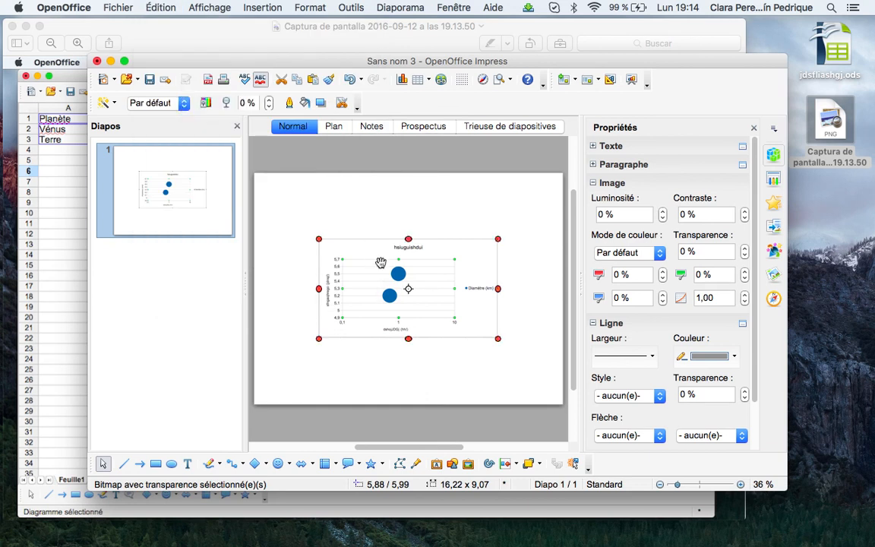
pyautogui.press('Delete')
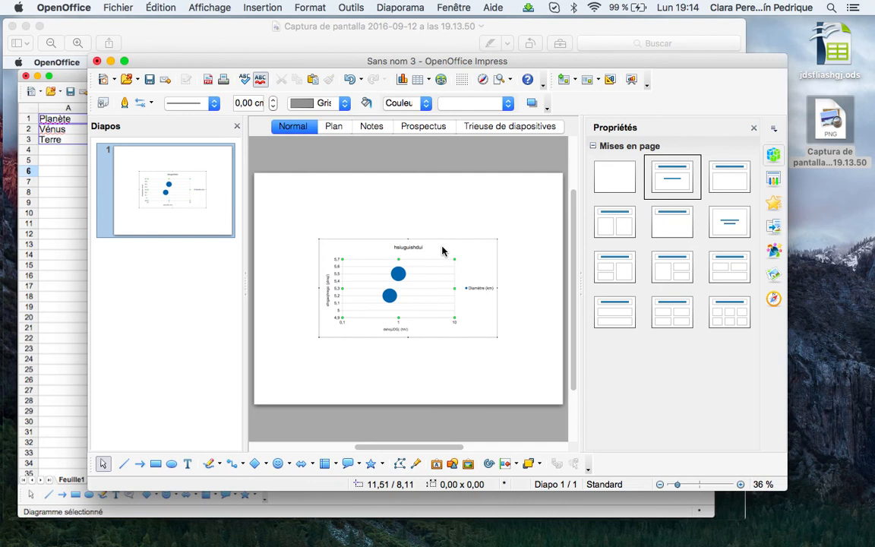
# - Draw an ellipse about 4,40 x 6,40 cm around the chart's two bubbles and fill it with white (Blanc)
pyautogui.click(172, 464)
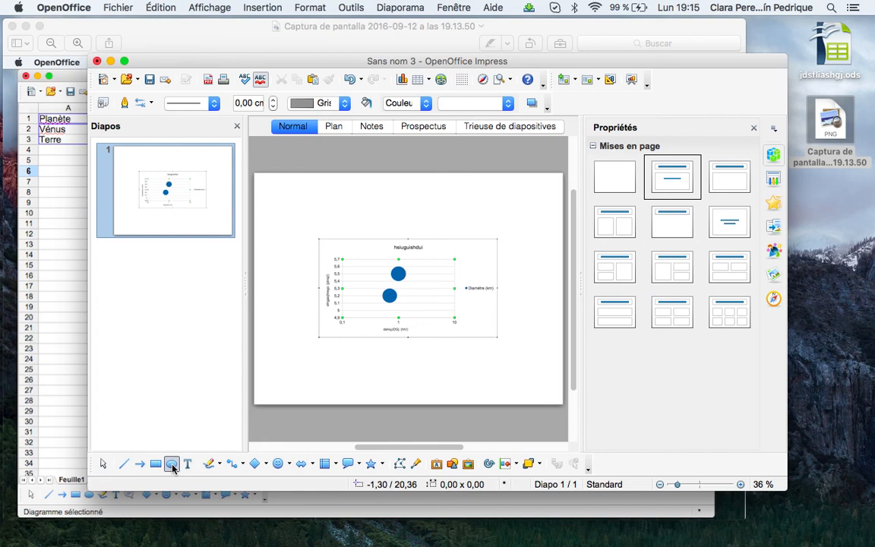
pyautogui.moveTo(382, 254); pyautogui.dragTo(430, 325)
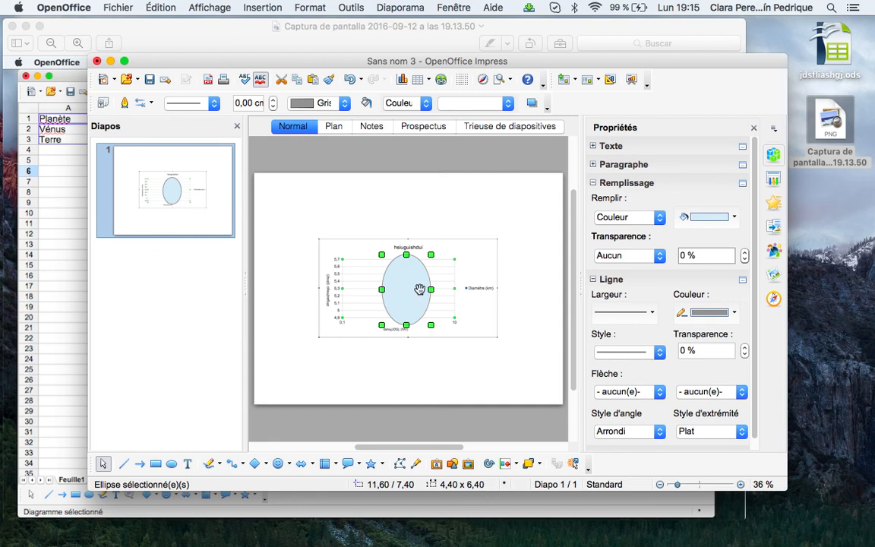
pyautogui.click(735, 217)
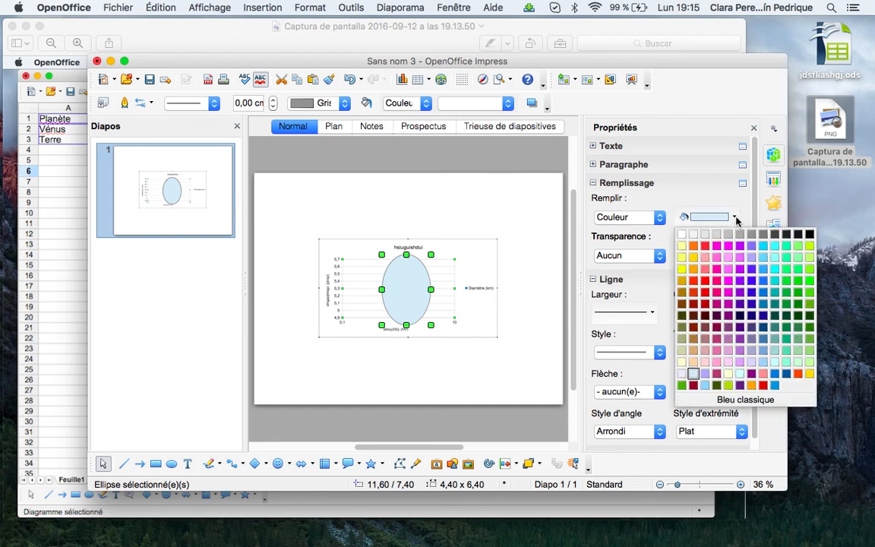
pyautogui.click(680, 236)
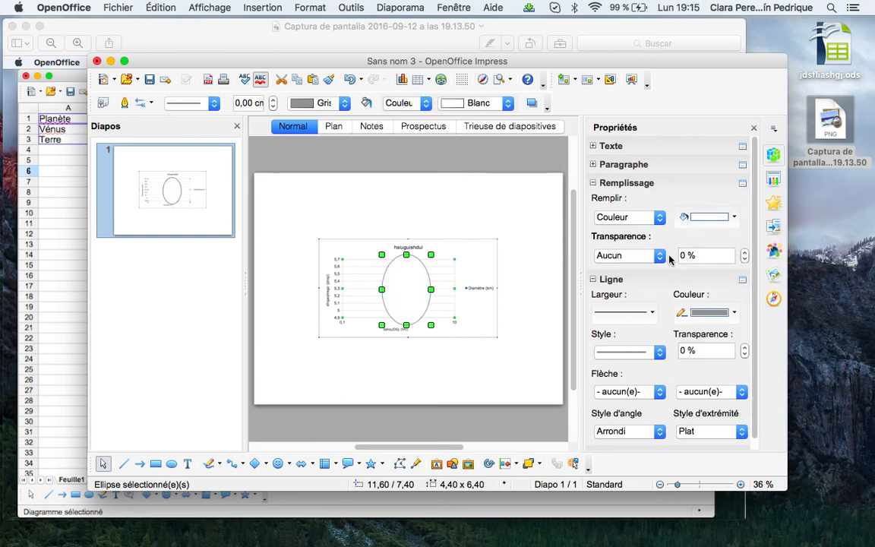
# - Remove the ellipse's white fill by setting its fill type to none (Aucun)
pyautogui.click(733, 217)
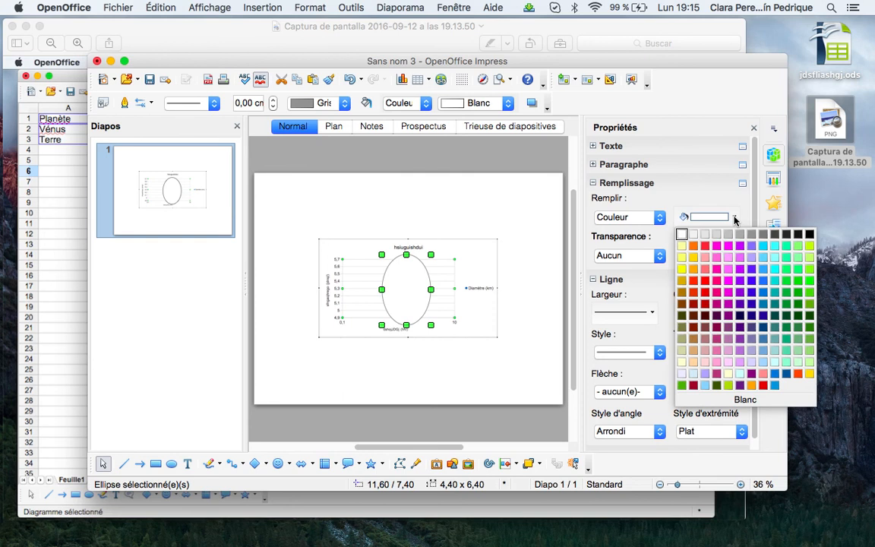
pyautogui.click(660, 217)
pyautogui.click(660, 217)
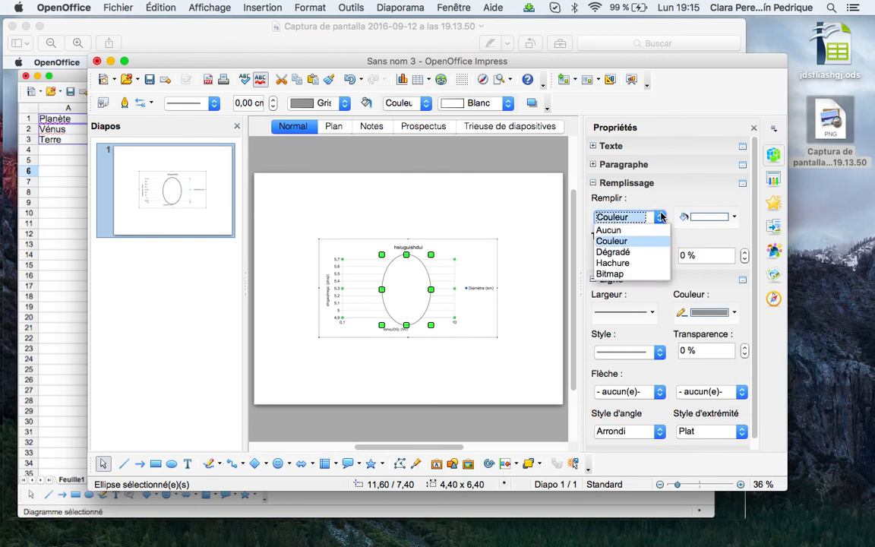
pyautogui.click(631, 230)
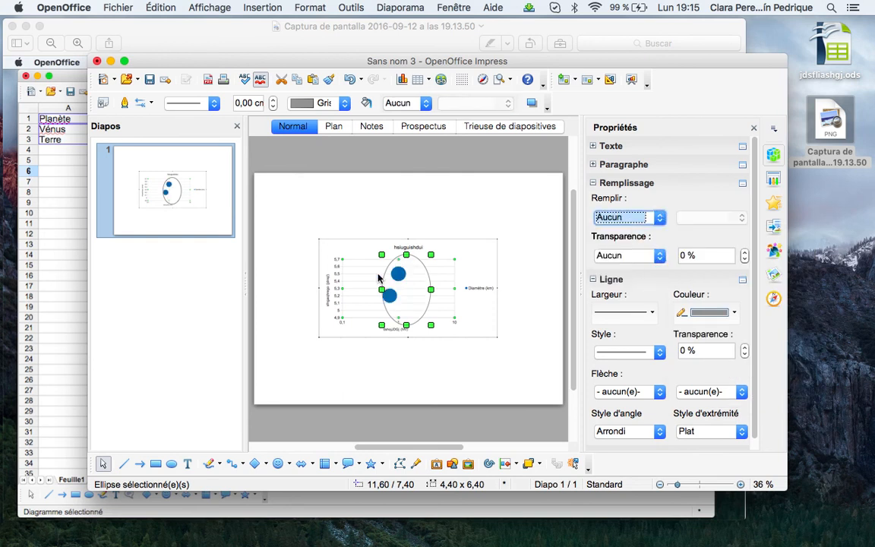
# - Shrink the unfilled ellipse to about 3,40 x 4,80 cm and fit it closely around the chart's two blue bubbles
pyautogui.moveTo(382, 277)
pyautogui.mouseDown()
pyautogui.moveTo(372, 278)
pyautogui.moveTo(389, 262)
pyautogui.moveTo(384, 271)
pyautogui.mouseUp()
pyautogui.moveTo(419, 326); pyautogui.dragTo(412, 314)
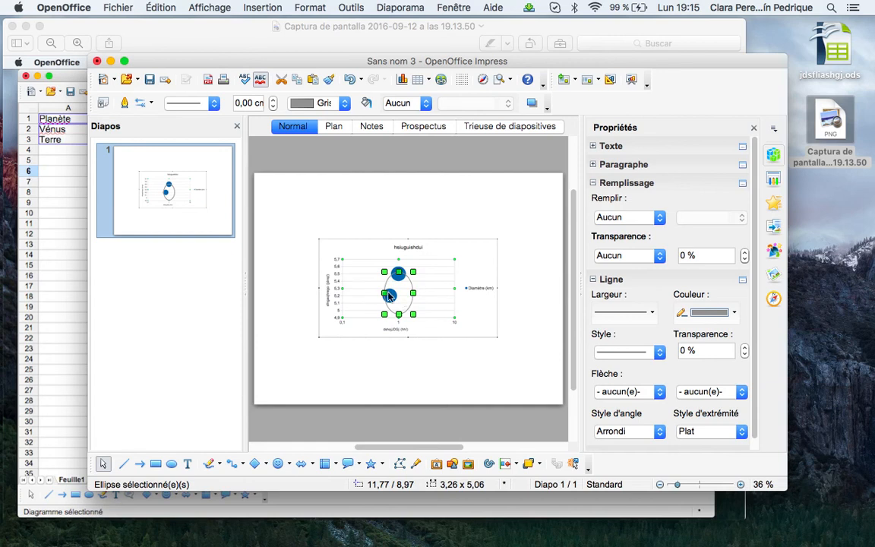
pyautogui.moveTo(384, 293); pyautogui.dragTo(395, 261)
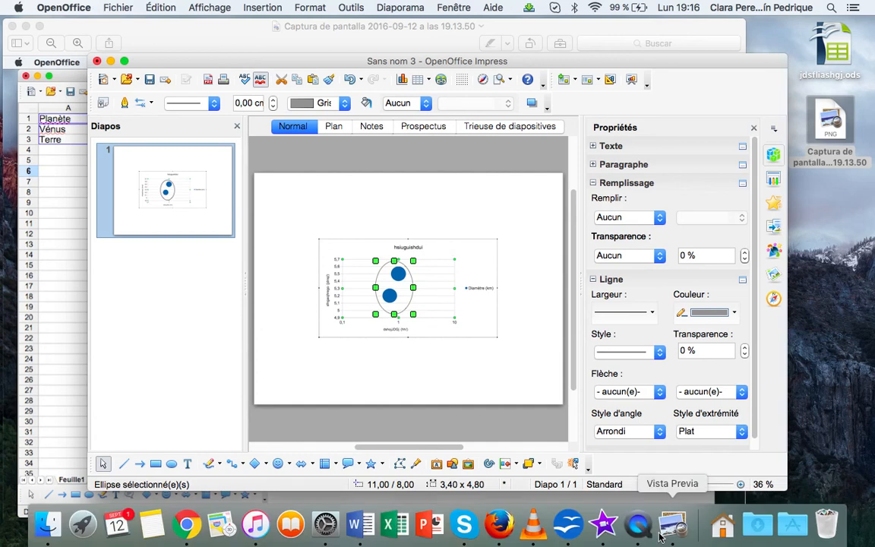
pyautogui.click(644, 531)
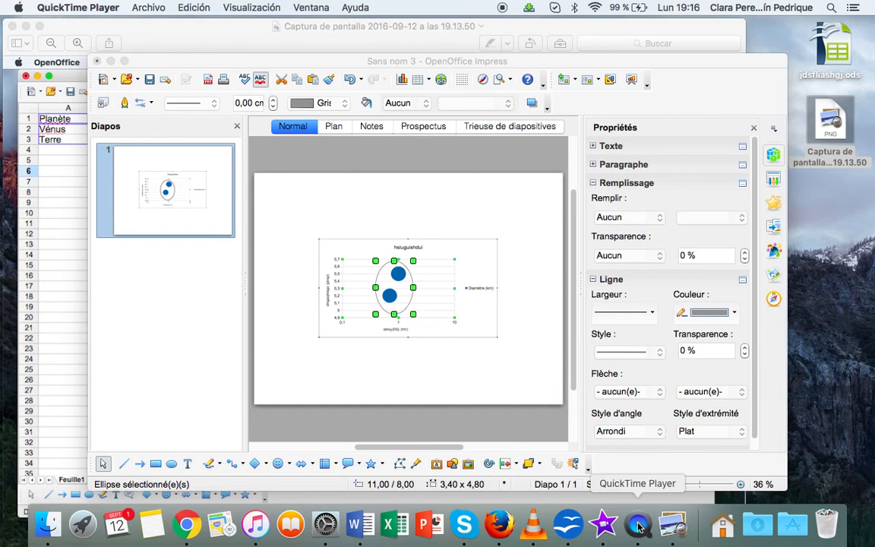
pyautogui.rightClick(639, 526)
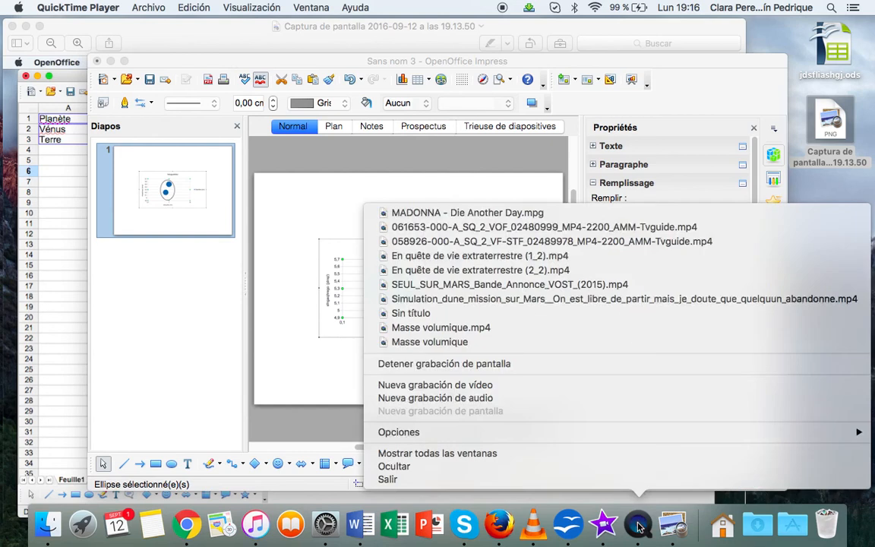
pyautogui.click(428, 479)
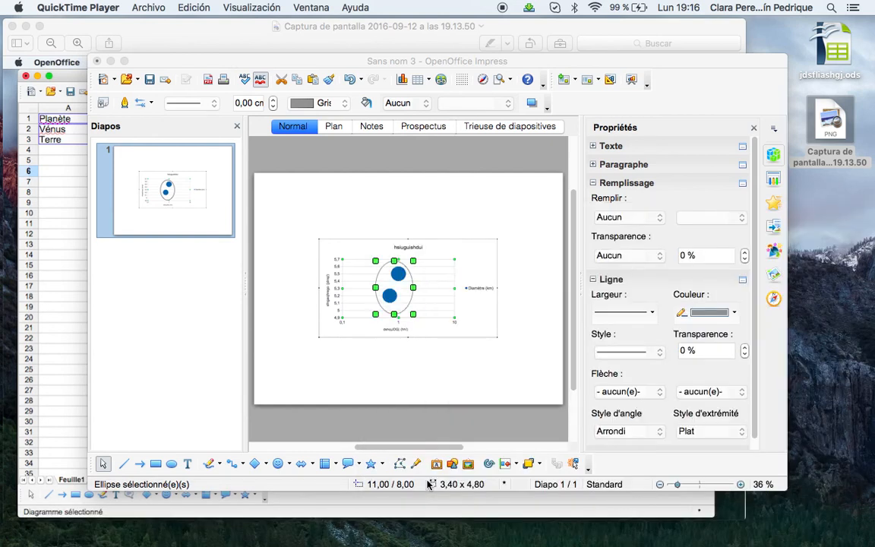